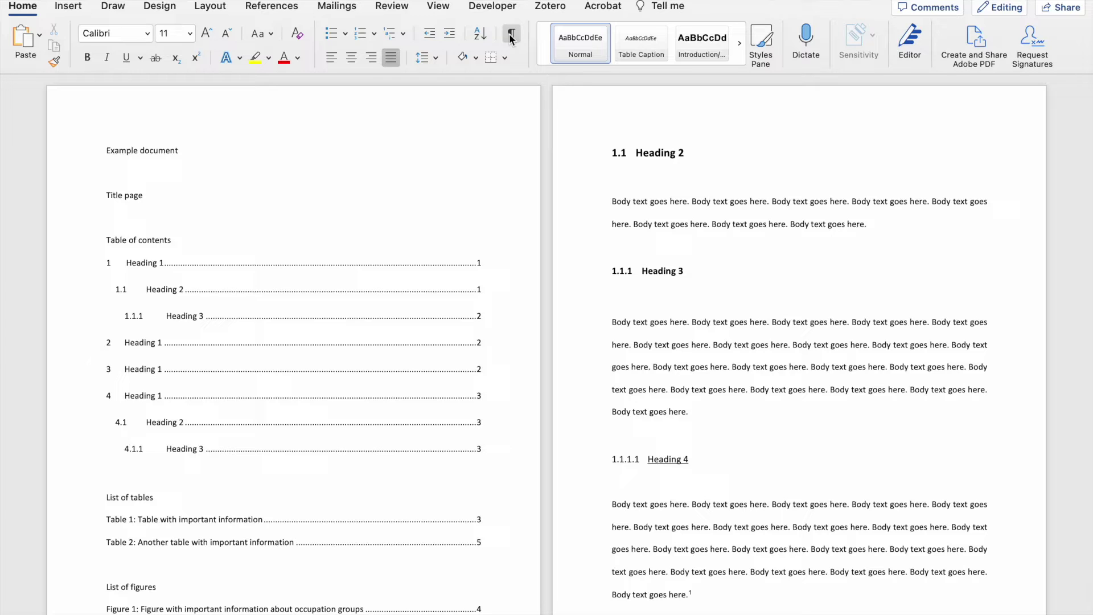
- Turn on Show/Hide ¶ to reveal paragraph marks, then return to the document's top
{"action": "left_click", "coordinate": [510, 38]}
{"action": "scroll", "coordinate": [522, 232], "scroll_direction": "down", "scroll_amount": 3}
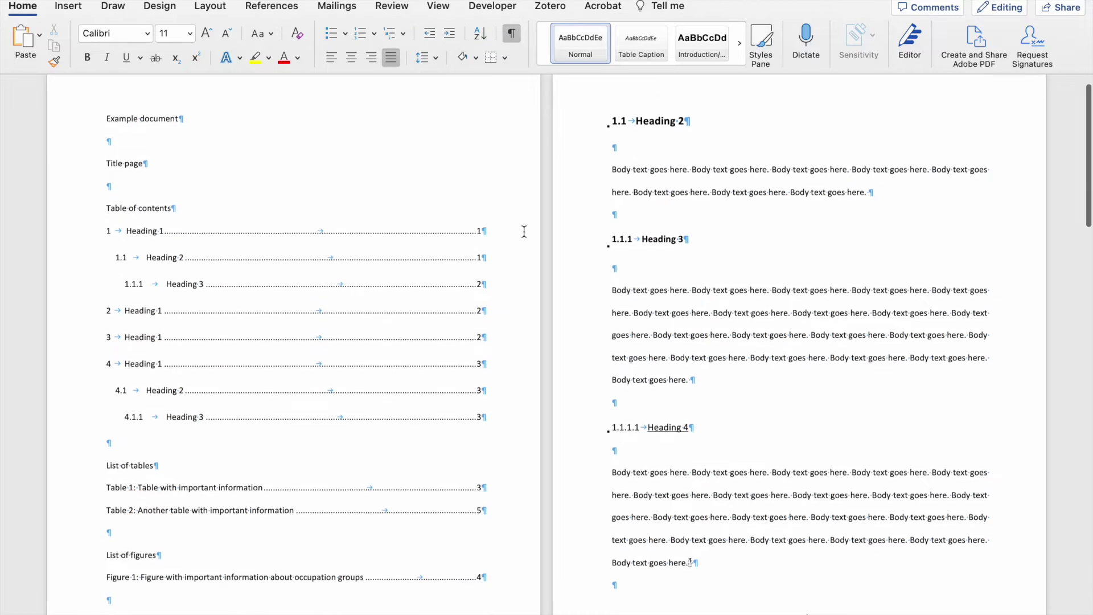
{"action": "scroll", "coordinate": [524, 232], "scroll_direction": "down", "scroll_amount": 1}
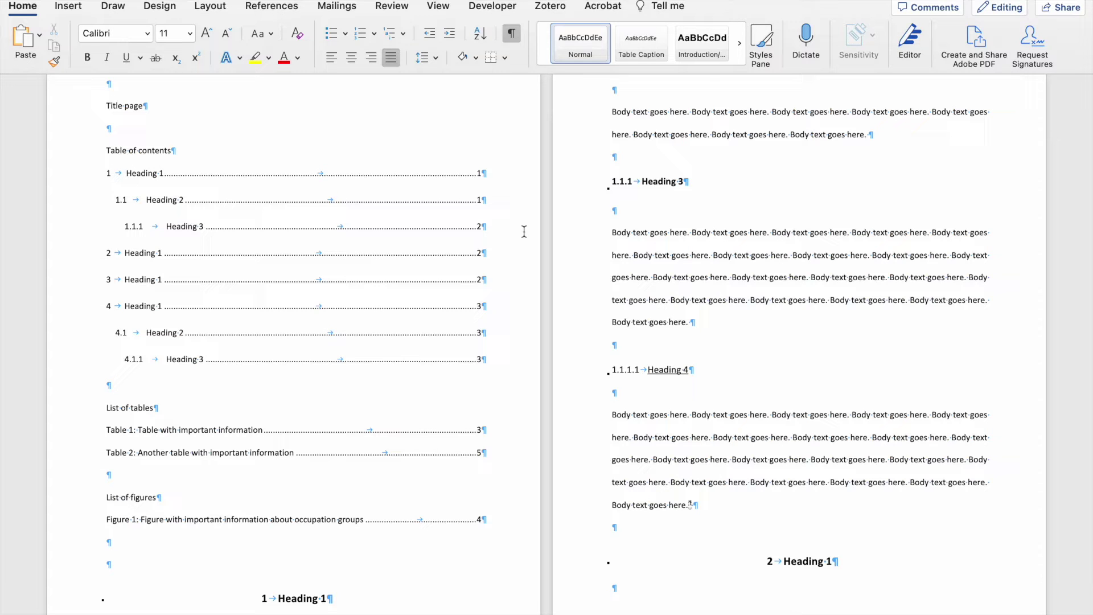
{"action": "scroll", "coordinate": [524, 231], "scroll_direction": "up", "scroll_amount": 3}
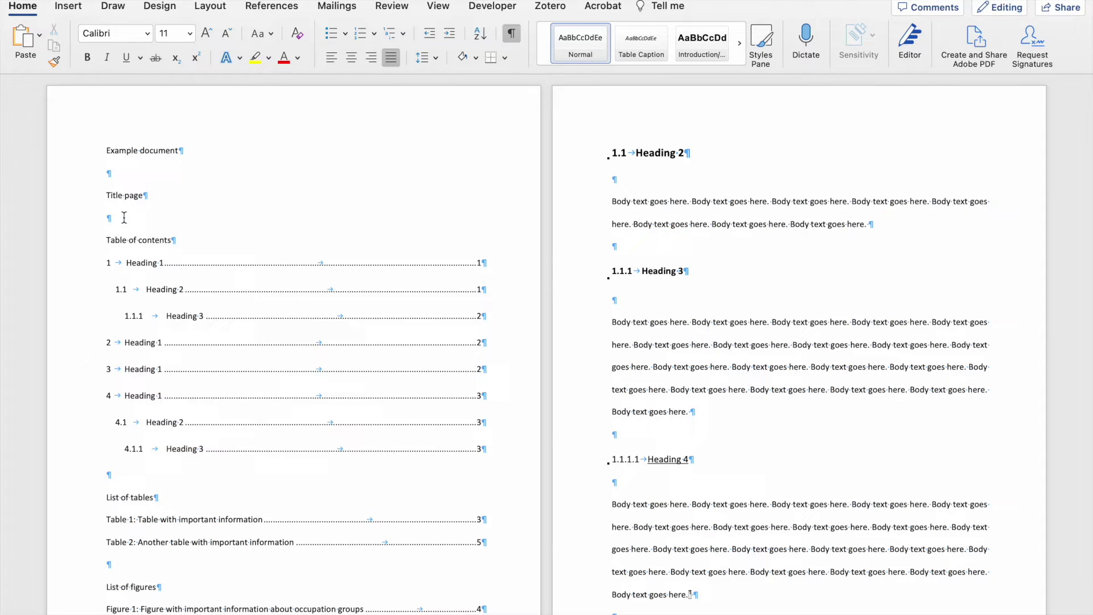
{"action": "key", "text": "Return"}
{"action": "key", "text": "Return"}
{"action": "key", "text": "Return"}
{"action": "key", "text": "Return"}
{"action": "key", "text": "Return"}
{"action": "key", "text": "Return"}
{"action": "key", "text": "Return"}
{"action": "key", "text": "Return"}
{"action": "key", "text": "Return"}
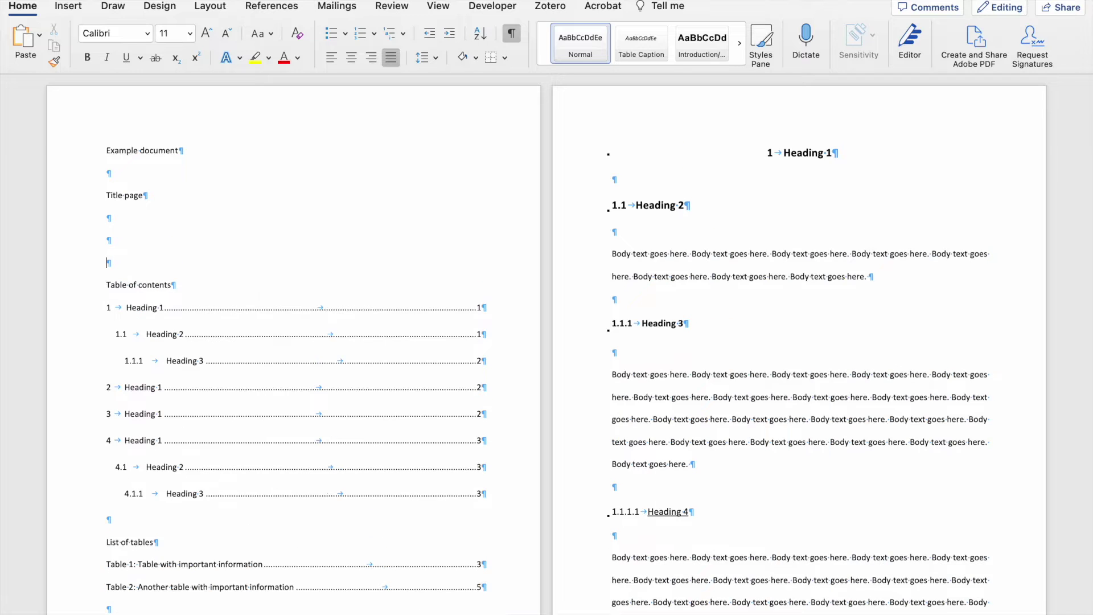
{"action": "key", "text": "Return"}
{"action": "key", "text": "Return"}
{"action": "key", "text": "Return"}
{"action": "key", "text": "Return"}
{"action": "key", "text": "Return"}
{"action": "key", "text": "Return"}
{"action": "key", "text": "Return"}
{"action": "key", "text": "Return"}
{"action": "key", "text": "Return"}
{"action": "key", "text": "Return"}
{"action": "key", "text": "Return"}
{"action": "key", "text": "Return"}
{"action": "key", "text": "Return"}
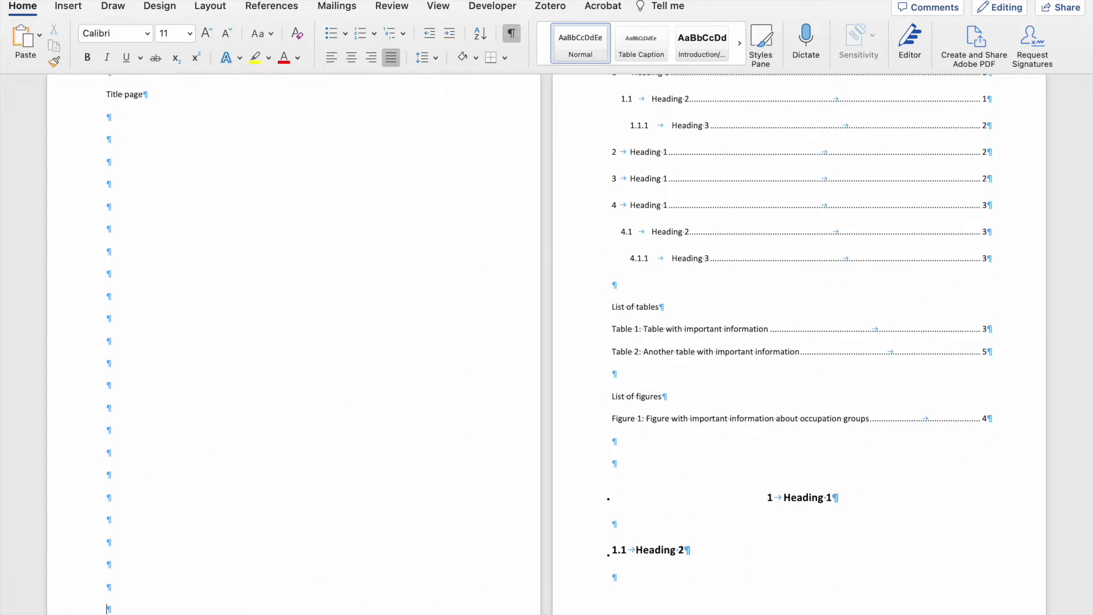
{"action": "scroll", "coordinate": [547, 341], "scroll_direction": "up", "scroll_amount": 3}
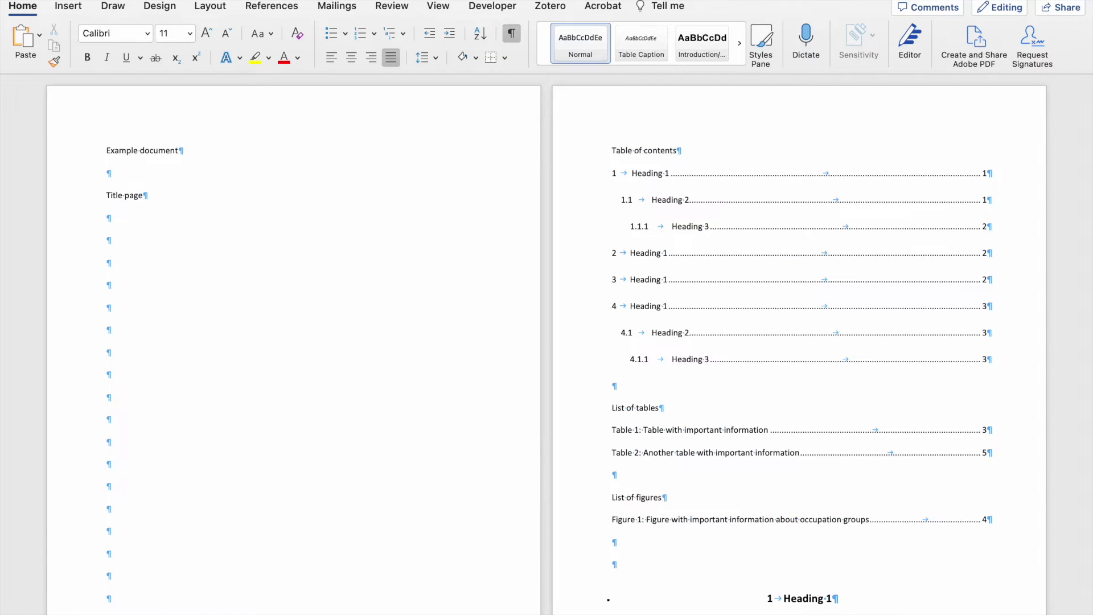
{"action": "left_click", "coordinate": [124, 487]}
{"action": "type", "text": "hgjksnch"}
{"action": "key", "text": "Return"}
{"action": "type", "text": "sj"}
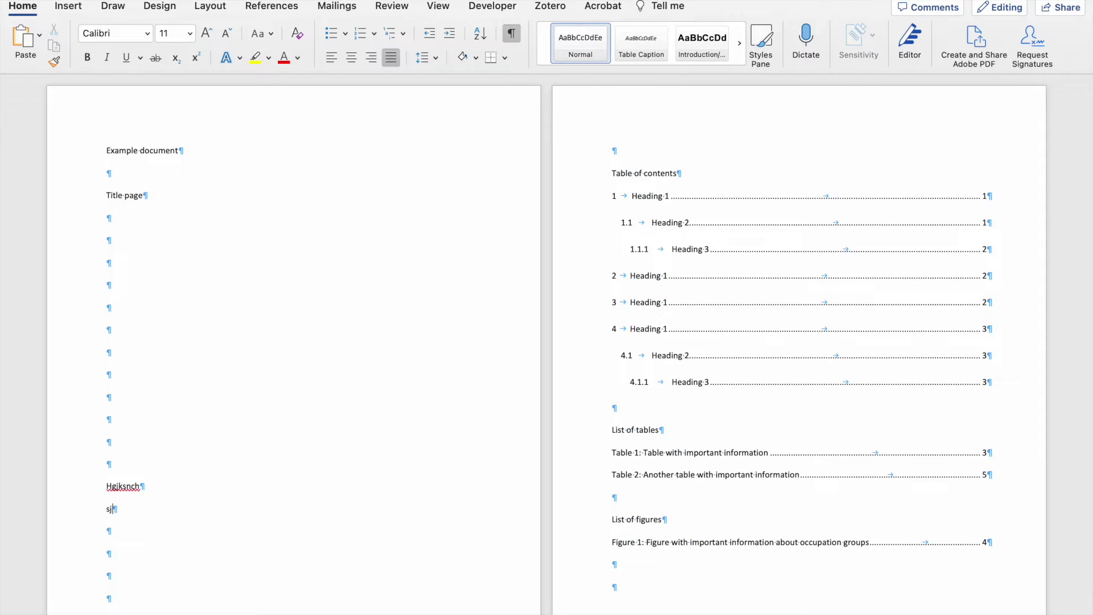
{"action": "type", "text": "dhcnjgm"}
{"action": "key", "text": "Return"}
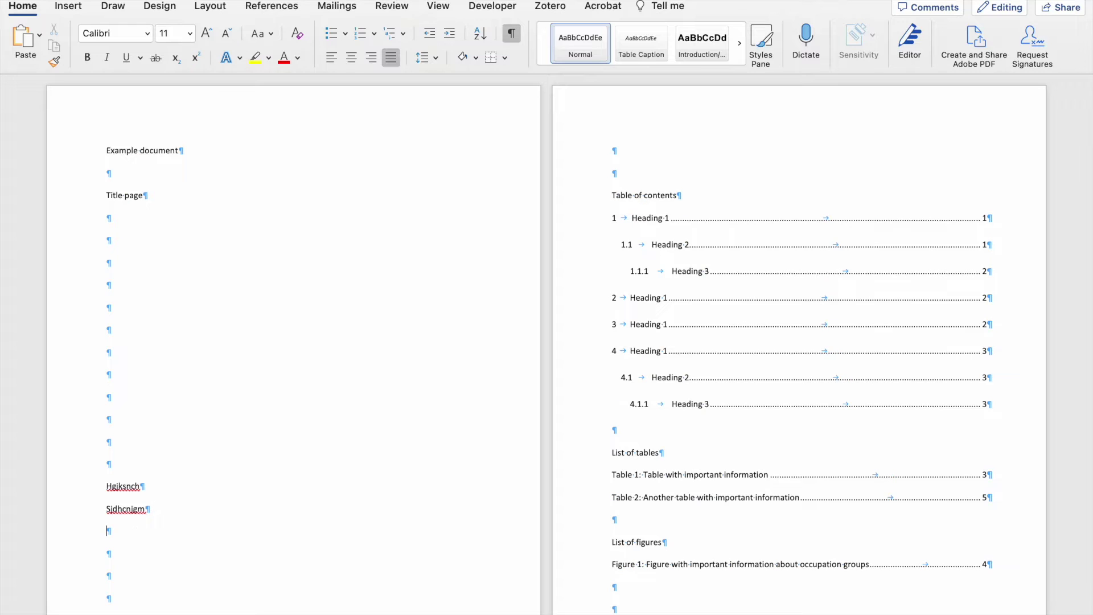
{"action": "type", "text": "shdnahs"}
{"action": "key", "text": "Return"}
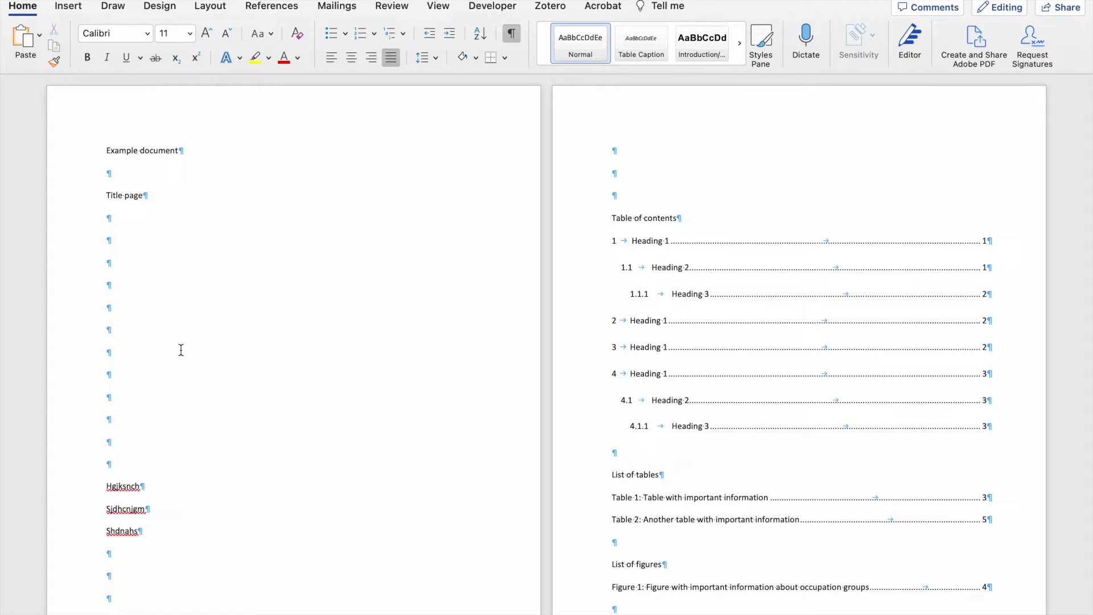
{"action": "left_click_drag", "start_coordinate": [593, 193], "coordinate": [100, 237]}
{"action": "key", "text": "BackSpace"}
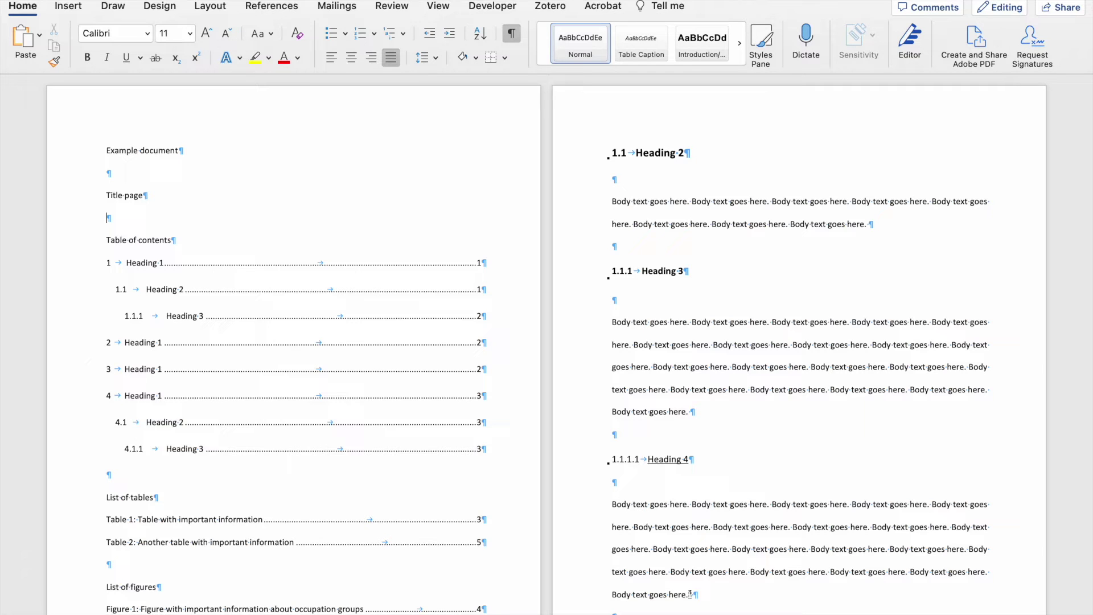
- Insert a page break after the Title page text
{"action": "left_click", "coordinate": [68, 6]}
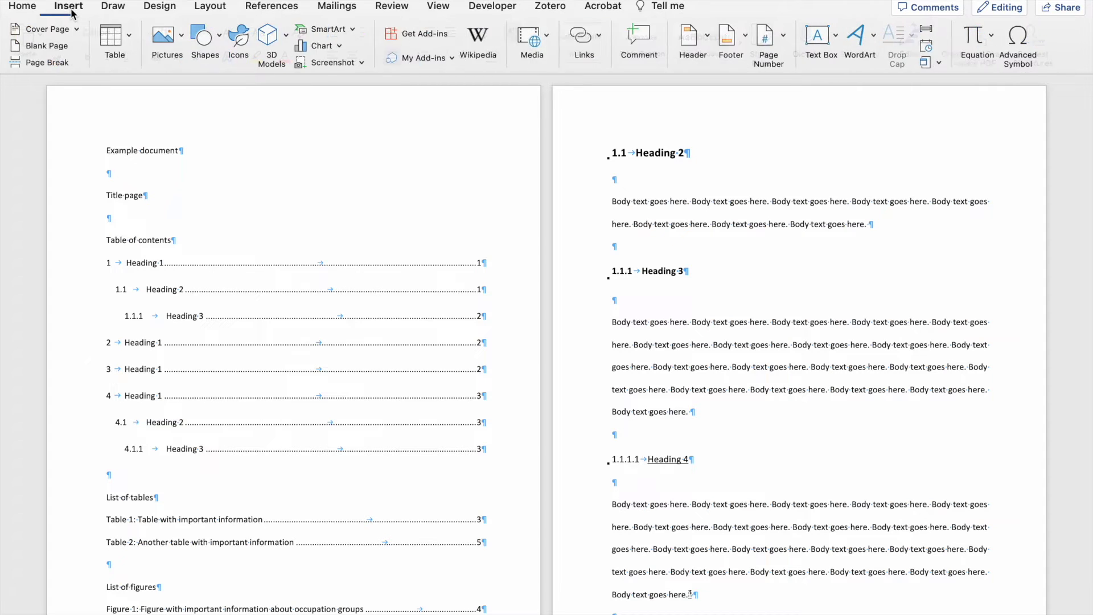
{"action": "left_click", "coordinate": [59, 67]}
{"action": "scroll", "coordinate": [450, 335], "scroll_direction": "down", "scroll_amount": 3}
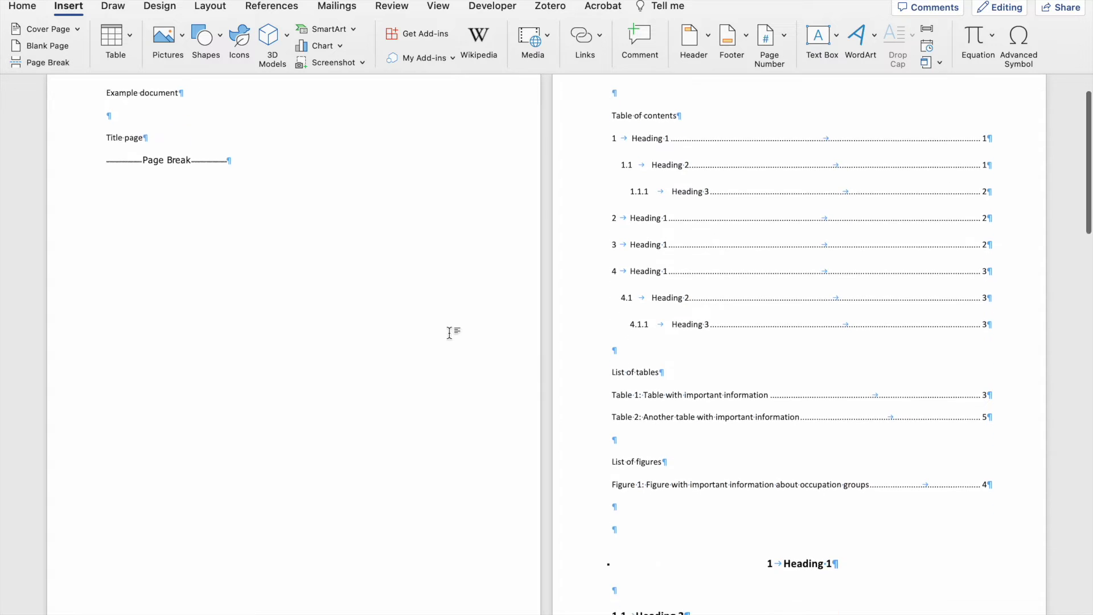
{"action": "scroll", "coordinate": [449, 335], "scroll_direction": "up", "scroll_amount": 2}
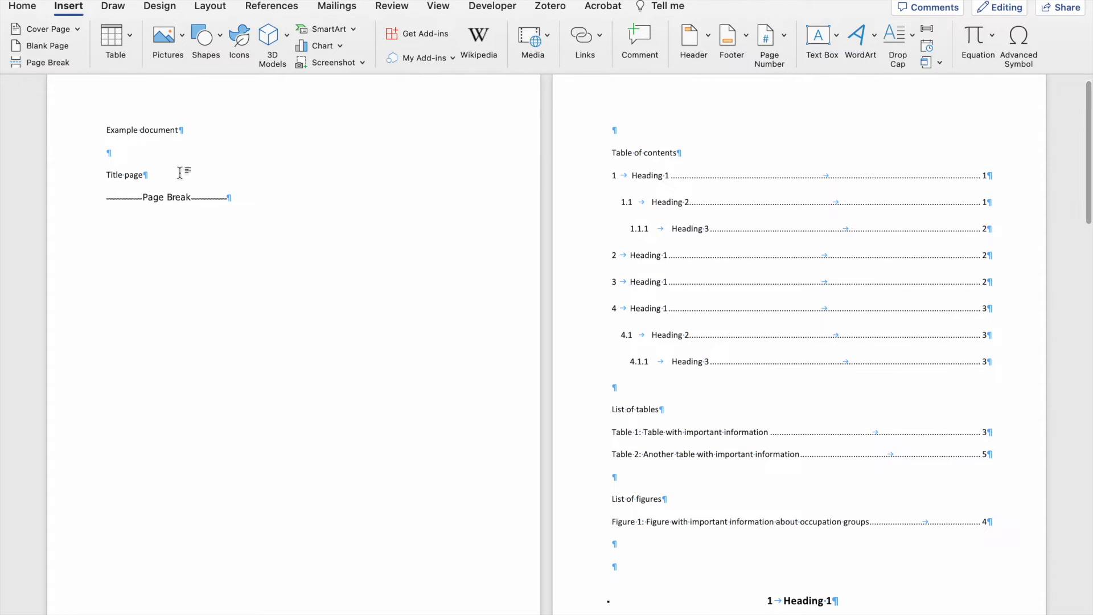
- Add a blank line before the break and delete the empty paragraph atop page 2
{"action": "key", "text": "Return"}
{"action": "key", "text": "Return"}
{"action": "key", "text": "Return"}
{"action": "key", "text": "Return"}
{"action": "key", "text": "Return"}
{"action": "key", "text": "Return"}
{"action": "key", "text": "Return"}
{"action": "key", "text": "Return"}
{"action": "key", "text": "Return"}
{"action": "key", "text": "Return"}
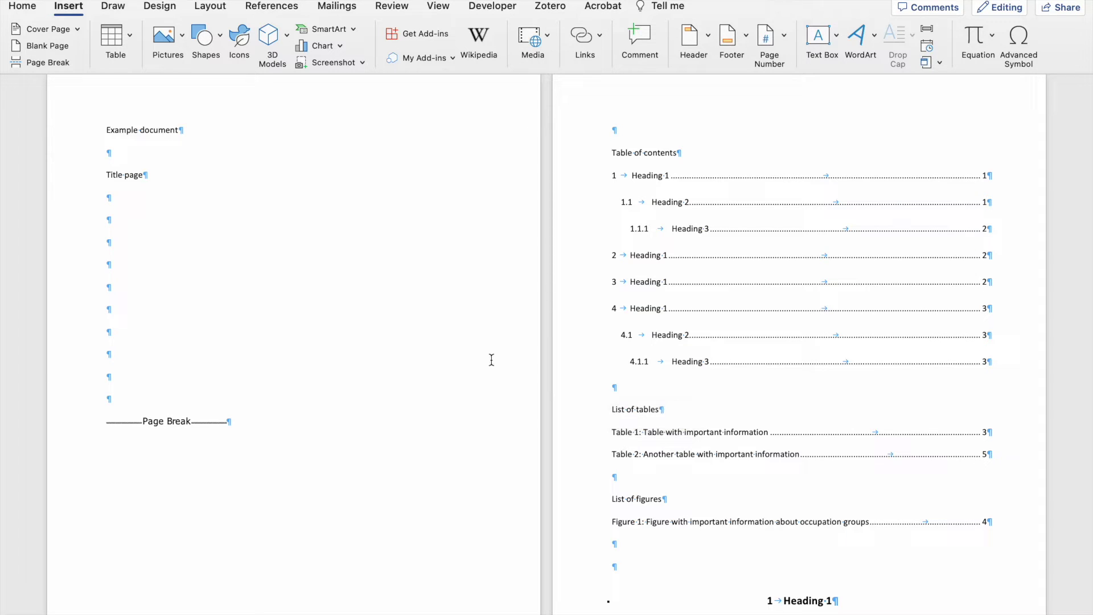
{"action": "scroll", "coordinate": [491, 359], "scroll_direction": "up", "scroll_amount": 1}
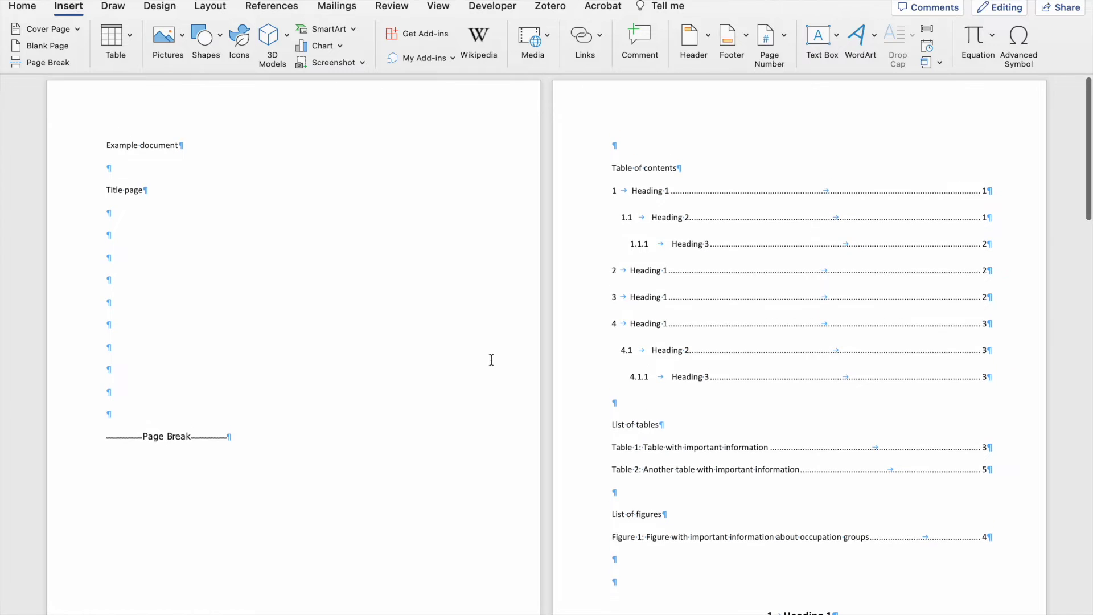
{"action": "left_click", "coordinate": [575, 157]}
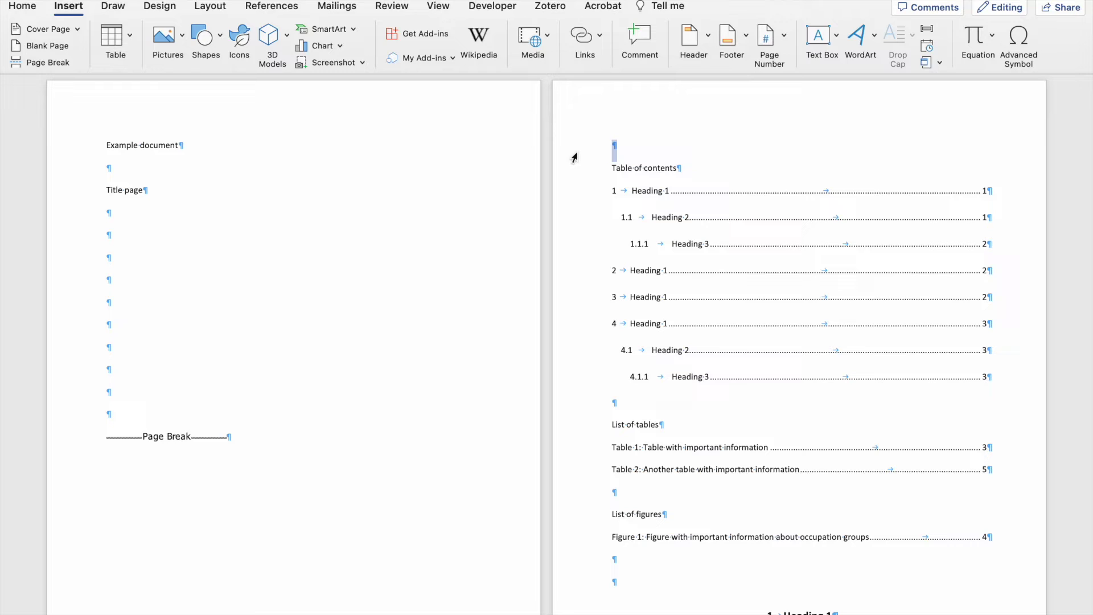
{"action": "key", "text": "Delete"}
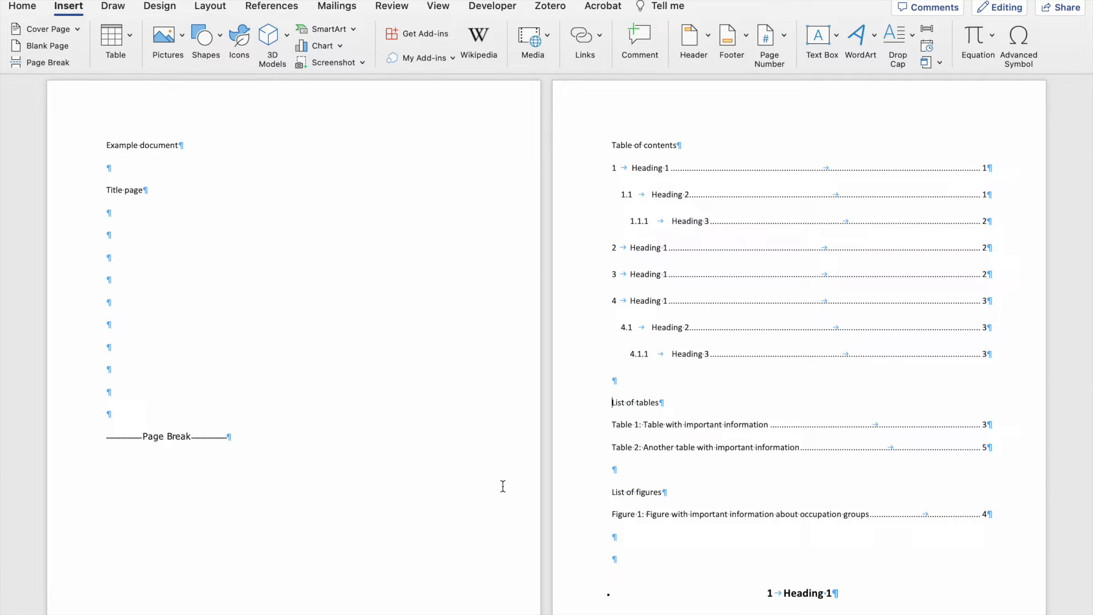
- Insert page breaks so List of tables and List of figures each start a new page
{"action": "left_click", "coordinate": [48, 62]}
{"action": "scroll", "coordinate": [473, 283], "scroll_direction": "down", "scroll_amount": 8}
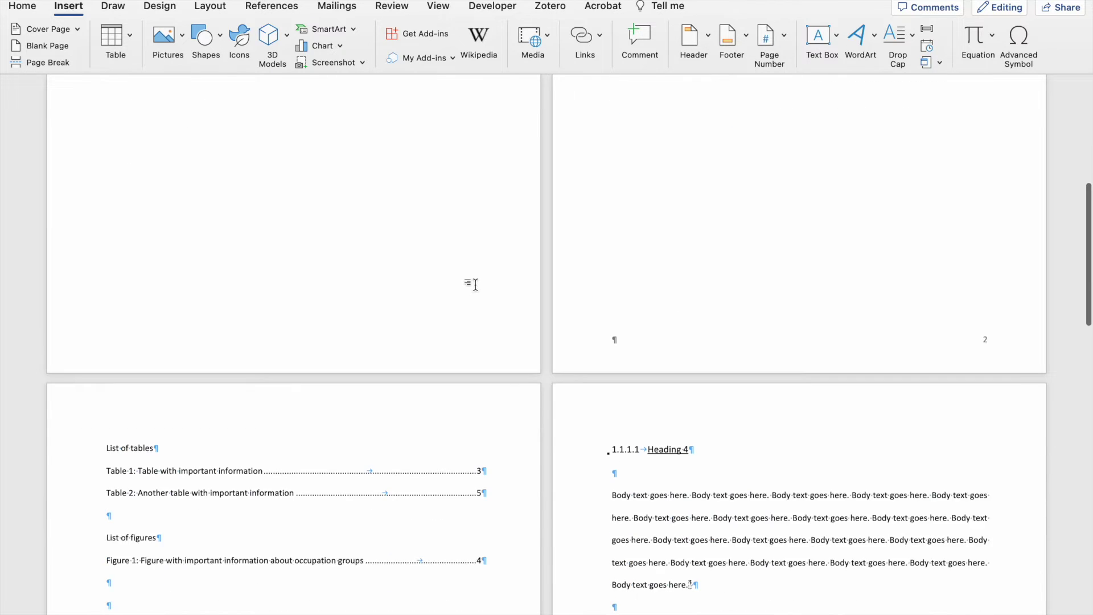
{"action": "scroll", "coordinate": [475, 283], "scroll_direction": "down", "scroll_amount": 4}
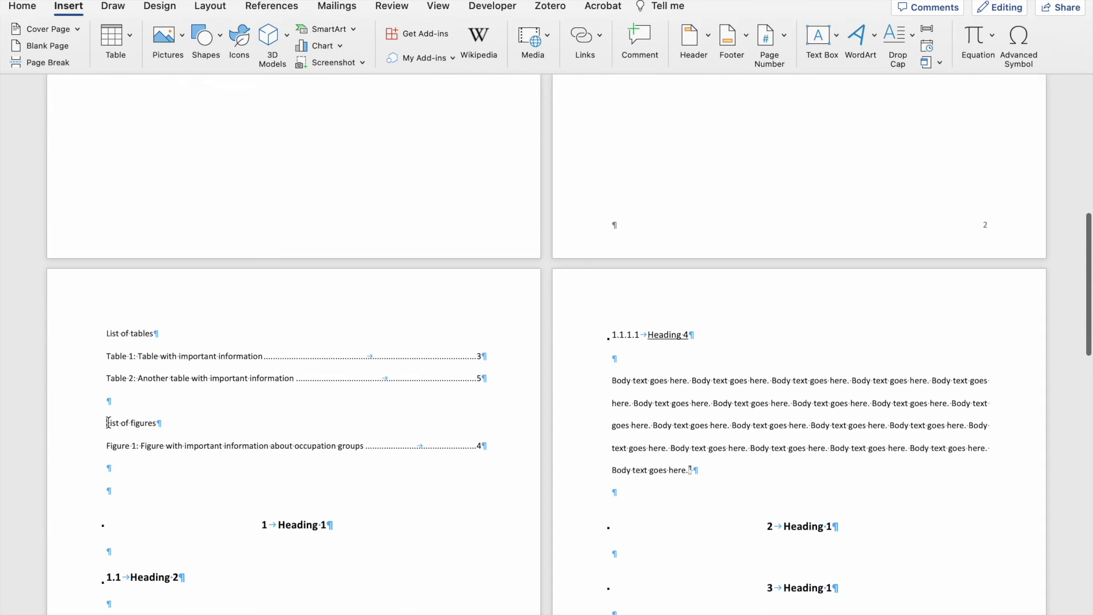
{"action": "left_click", "coordinate": [107, 422]}
{"action": "left_click", "coordinate": [42, 63]}
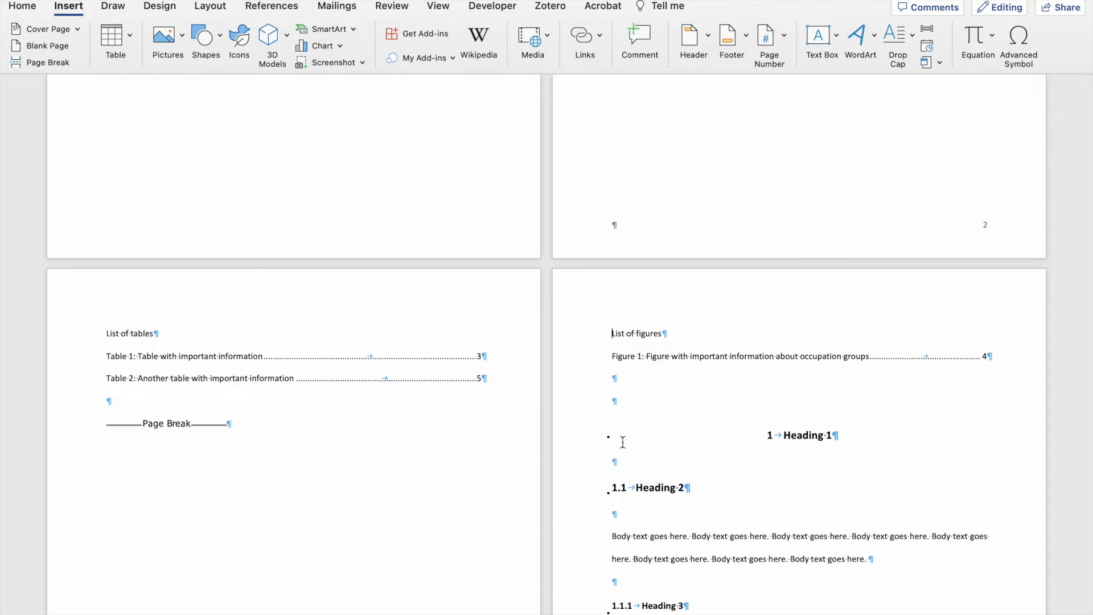
- Insert page breaks before the first and second Heading 1 chapters
{"action": "left_click", "coordinate": [631, 401]}
{"action": "left_click", "coordinate": [42, 63]}
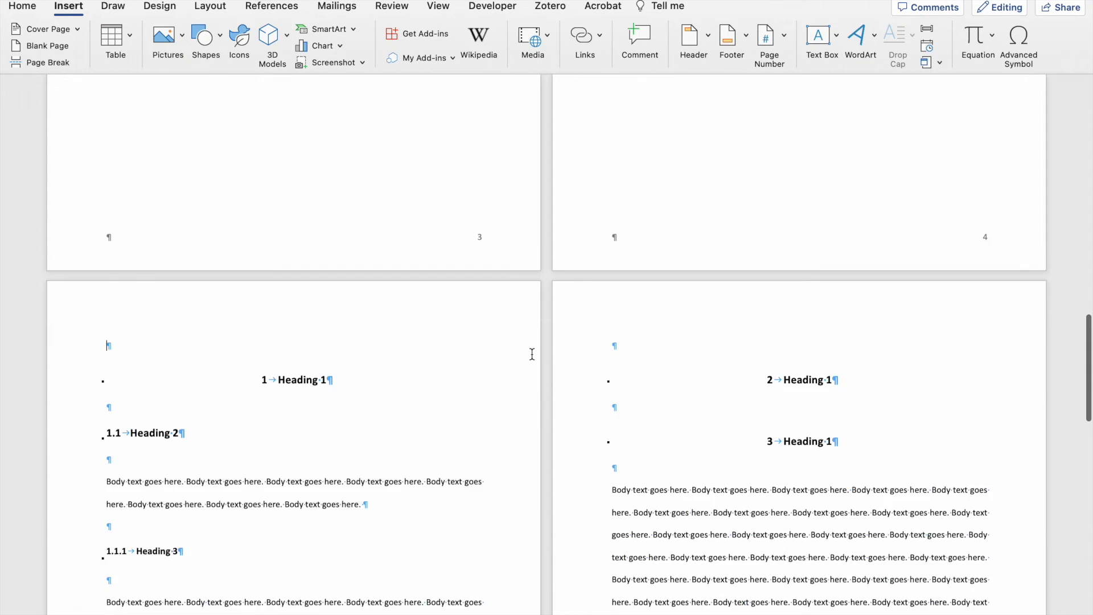
{"action": "scroll", "coordinate": [532, 354], "scroll_direction": "down", "scroll_amount": 3}
{"action": "scroll", "coordinate": [592, 343], "scroll_direction": "down", "scroll_amount": 10}
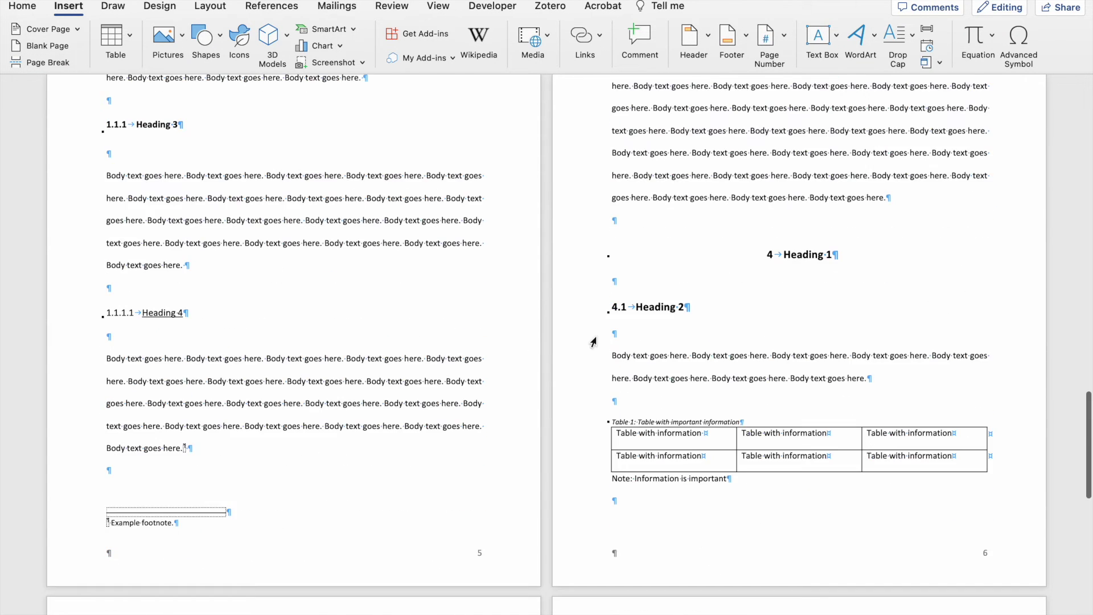
{"action": "left_click", "coordinate": [42, 63]}
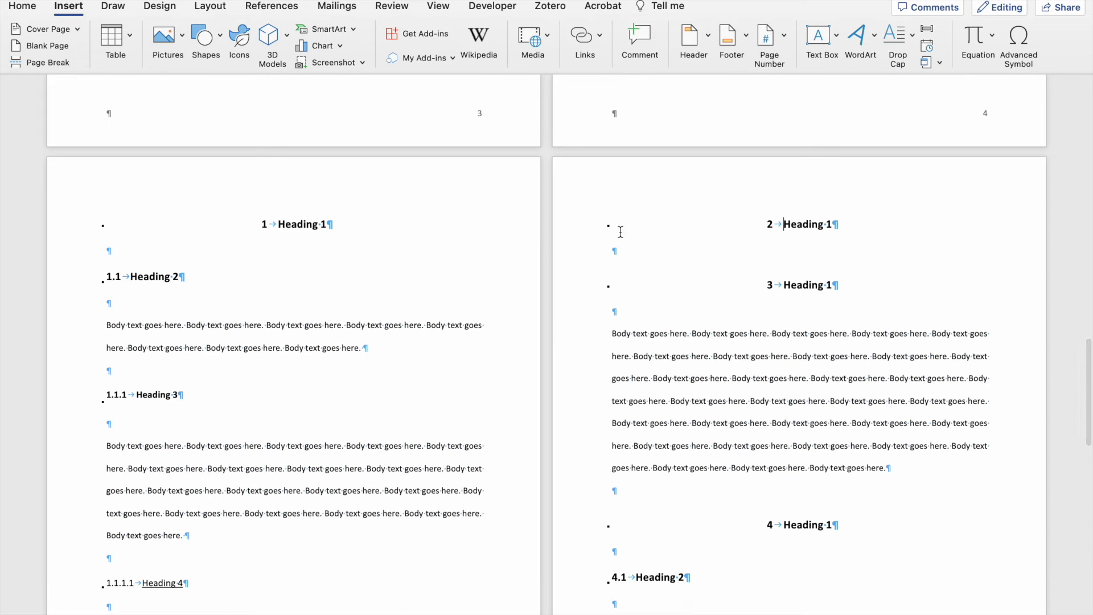
- Insert page breaks so chapters 3 and 4 each begin on a new page
{"action": "left_click", "coordinate": [624, 251]}
{"action": "left_click", "coordinate": [42, 62]}
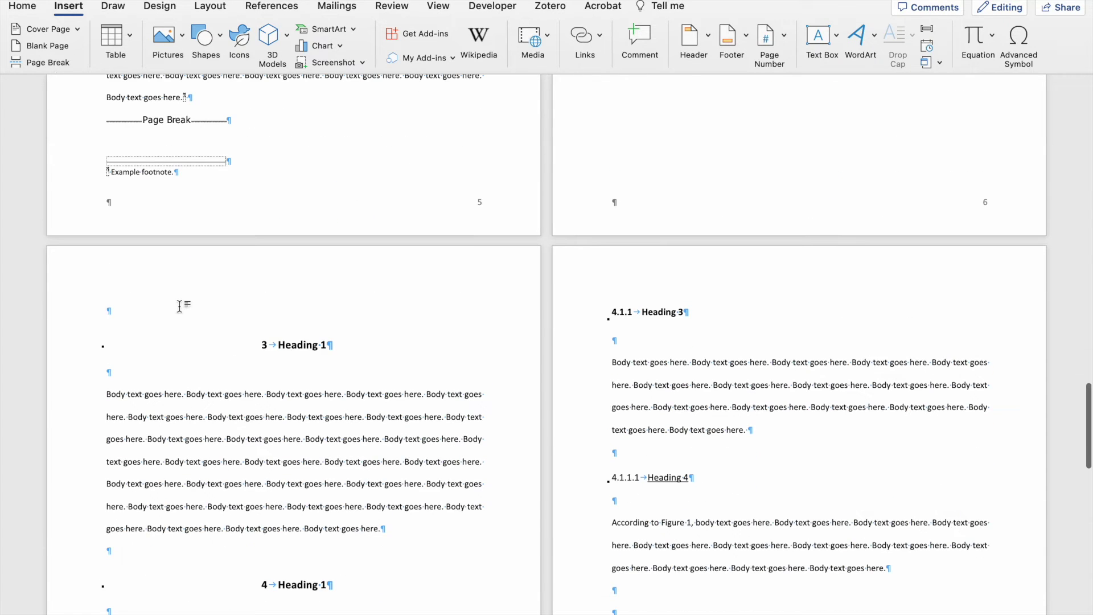
{"action": "left_click", "coordinate": [120, 518]}
{"action": "left_click", "coordinate": [42, 63]}
{"action": "left_click", "coordinate": [639, 314]}
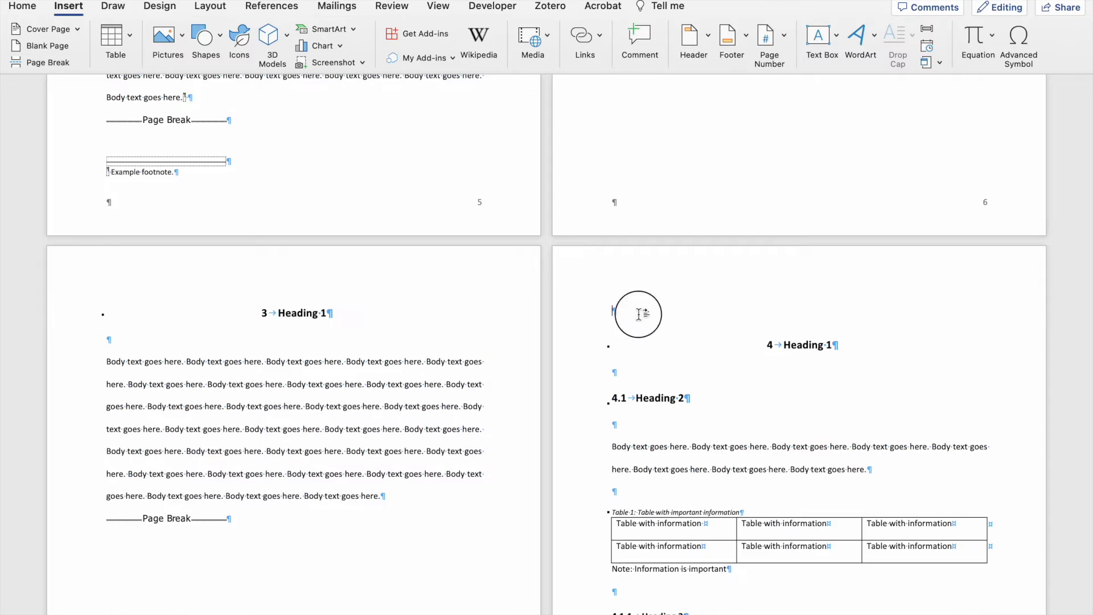
{"action": "scroll", "coordinate": [639, 313], "scroll_direction": "down", "scroll_amount": 15}
- Scroll back up through the document to the title page and table of contents
{"action": "scroll", "coordinate": [638, 313], "scroll_direction": "up", "scroll_amount": 6}
{"action": "scroll", "coordinate": [638, 313], "scroll_direction": "up", "scroll_amount": 10}
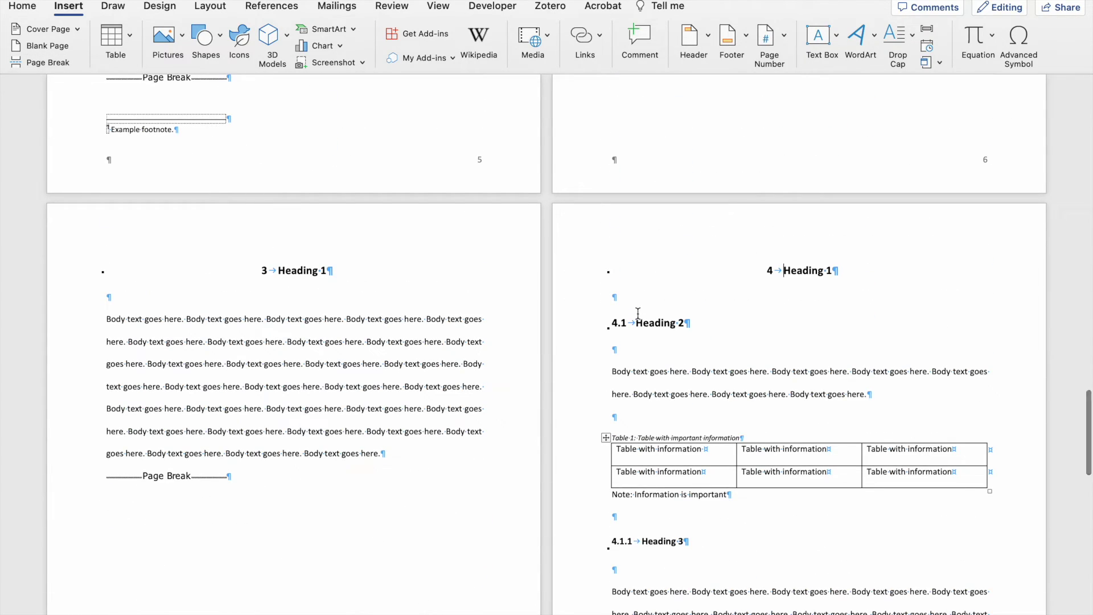
{"action": "scroll", "coordinate": [638, 312], "scroll_direction": "up", "scroll_amount": 20}
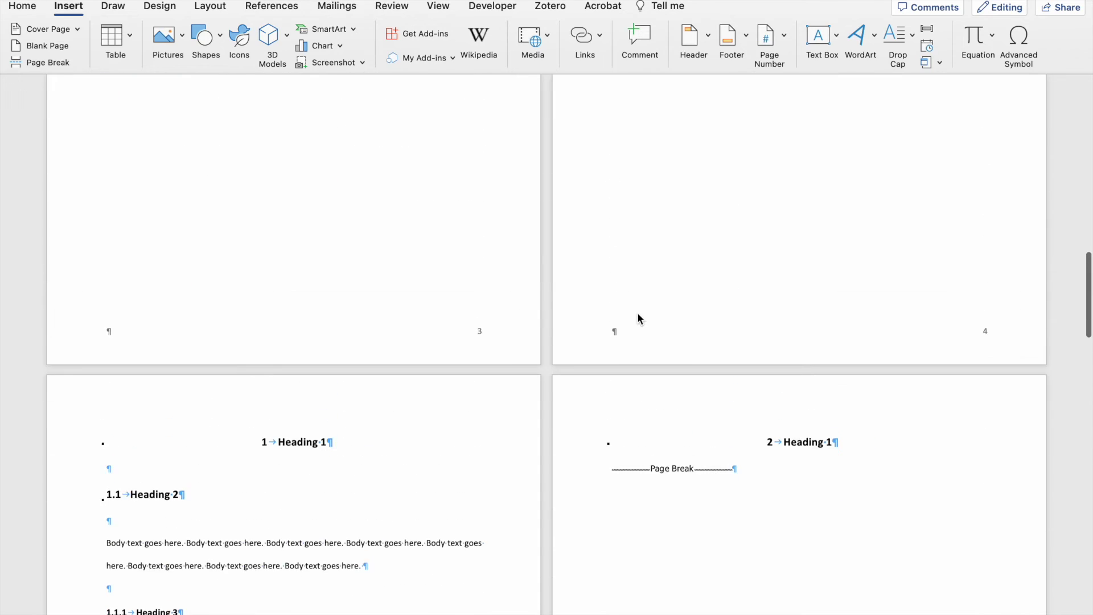
{"action": "scroll", "coordinate": [637, 312], "scroll_direction": "up", "scroll_amount": 20}
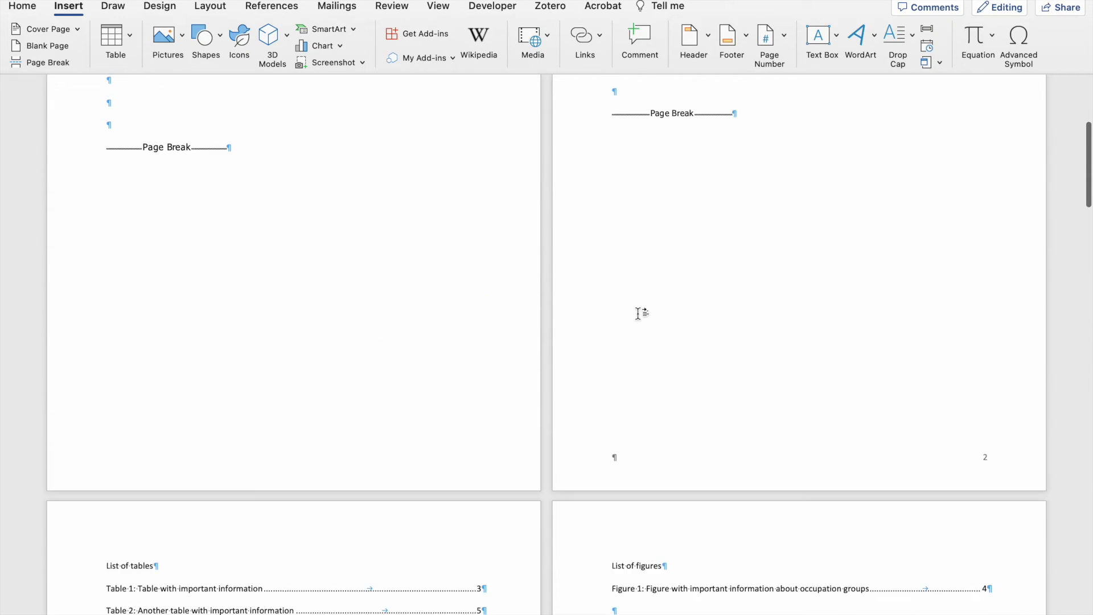
{"action": "scroll", "coordinate": [640, 315], "scroll_direction": "up", "scroll_amount": 5}
{"action": "scroll", "coordinate": [639, 316], "scroll_direction": "down", "scroll_amount": 3}
{"action": "scroll", "coordinate": [640, 318], "scroll_direction": "up", "scroll_amount": 3}
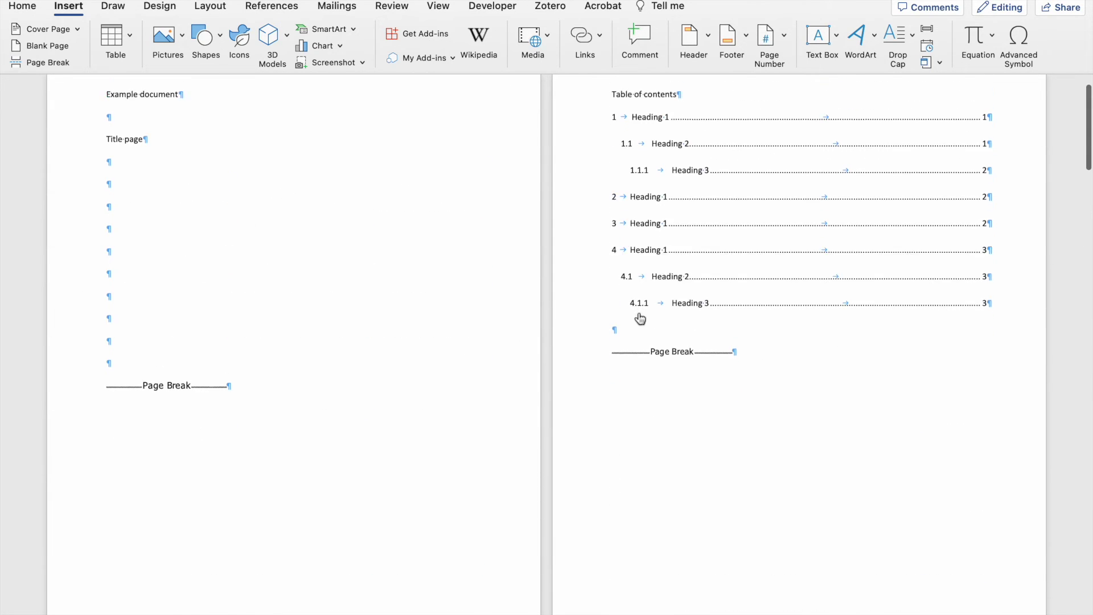
{"action": "scroll", "coordinate": [640, 318], "scroll_direction": "down", "scroll_amount": 8}
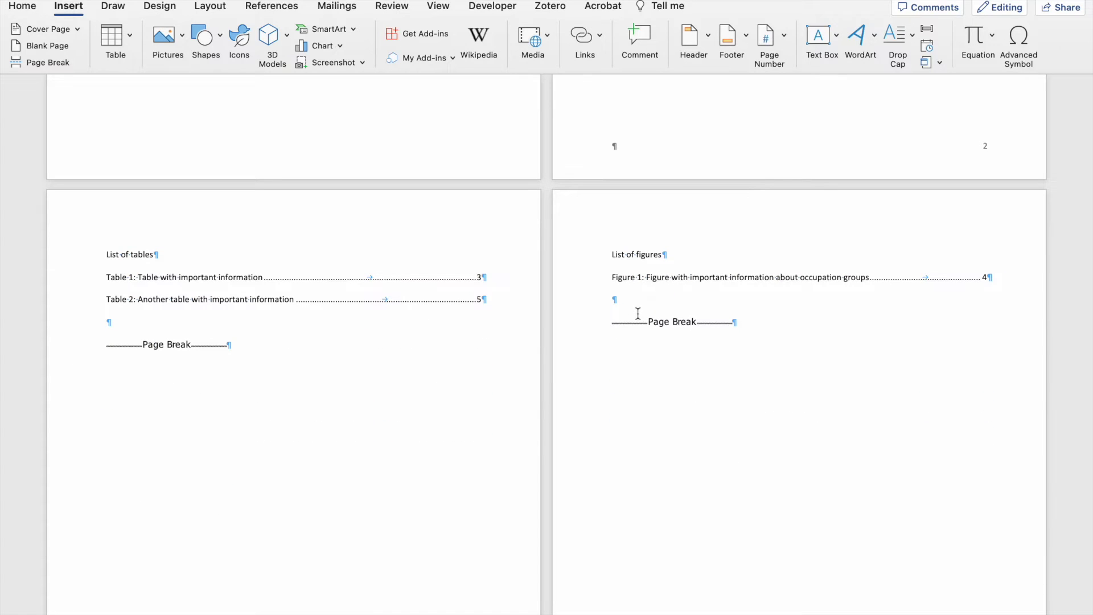
{"action": "scroll", "coordinate": [638, 312], "scroll_direction": "down", "scroll_amount": 10}
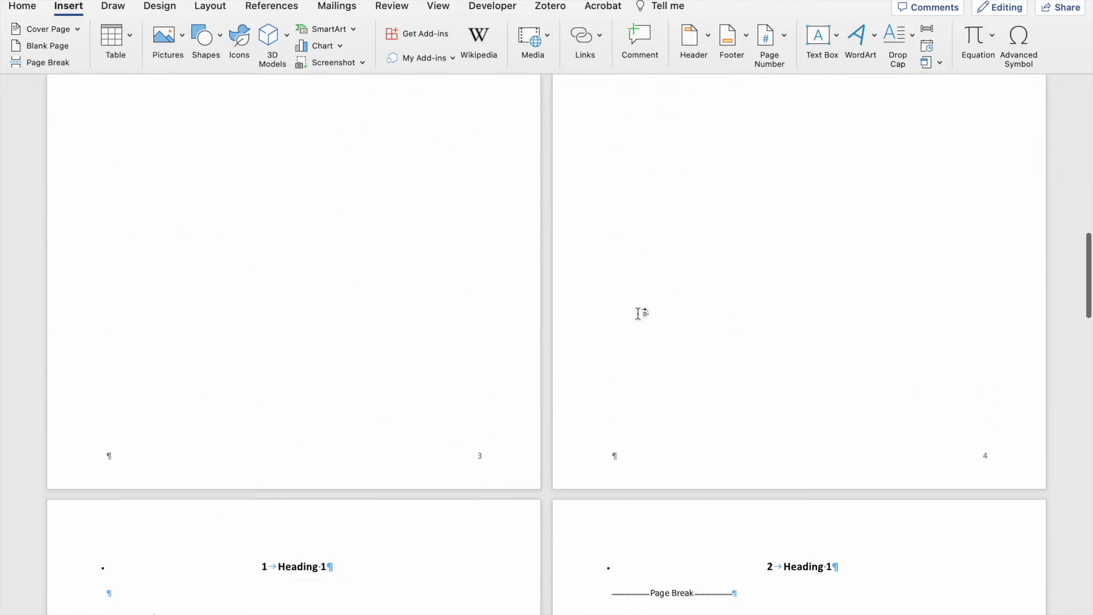
{"action": "scroll", "coordinate": [342, 180], "scroll_direction": "up", "scroll_amount": 15}
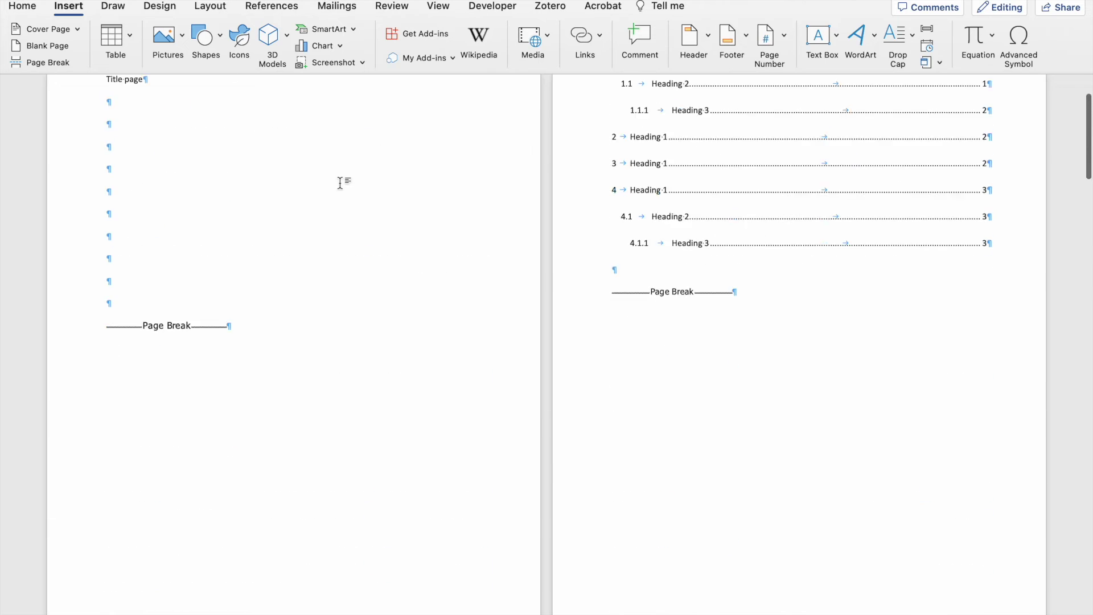
{"action": "left_click", "coordinate": [23, 7]}
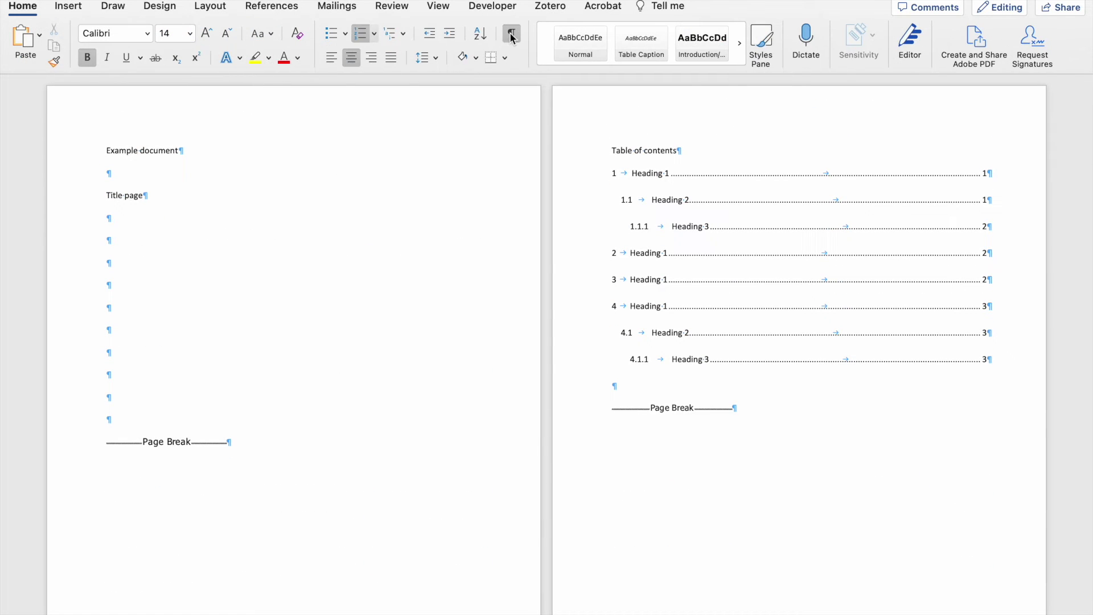
{"action": "left_click", "coordinate": [512, 36]}
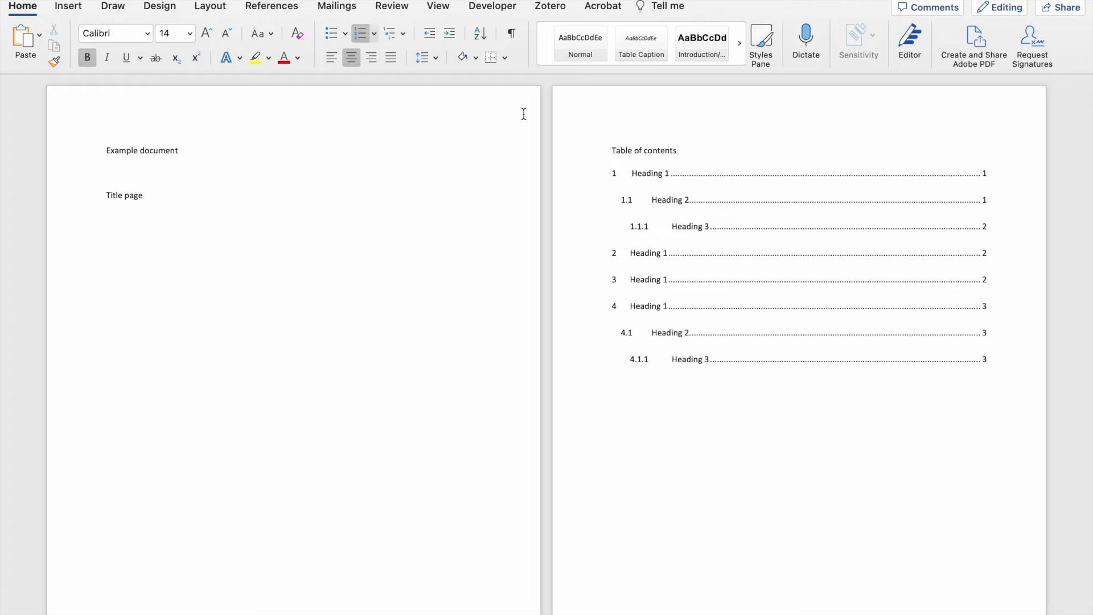
{"action": "left_click", "coordinate": [512, 34]}
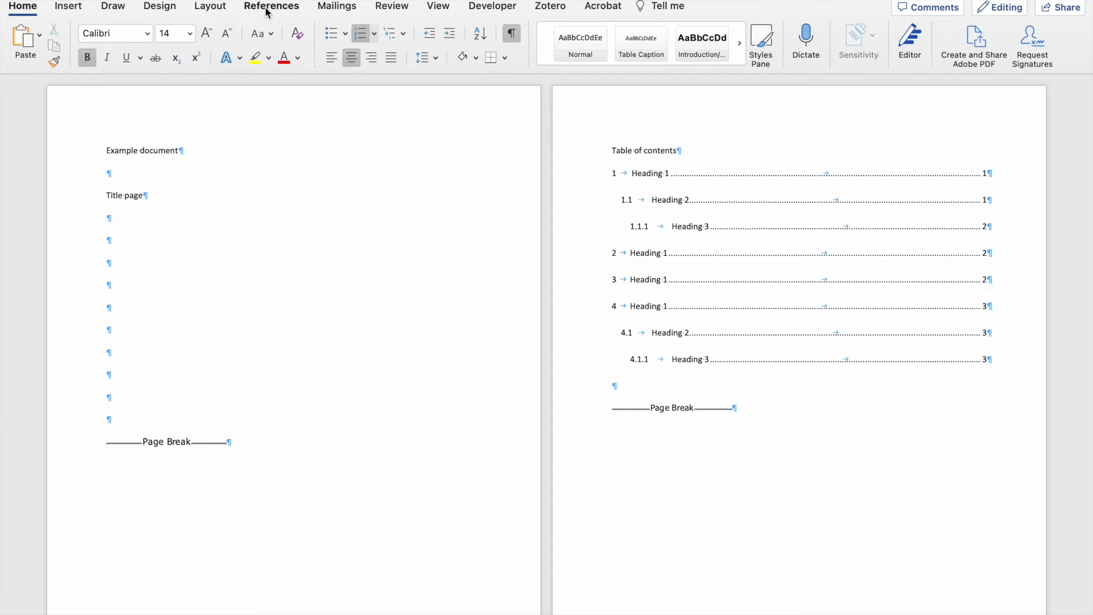
- Review the Layout tab's Breaks options and close the list without inserting a break
{"action": "left_click", "coordinate": [210, 7]}
{"action": "left_click", "coordinate": [199, 36]}
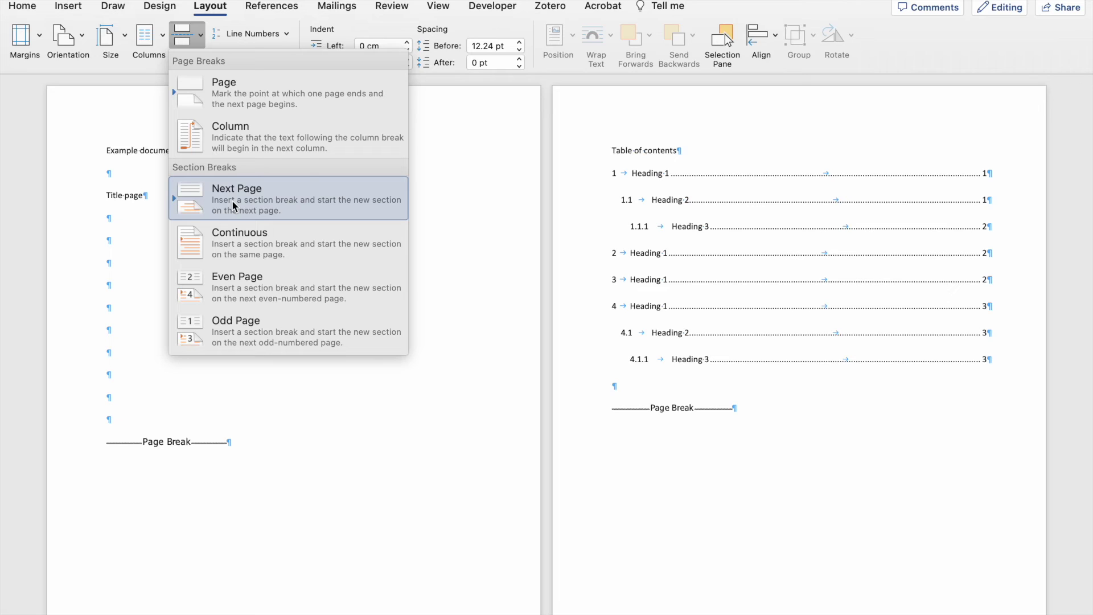
{"action": "left_click", "coordinate": [623, 393]}
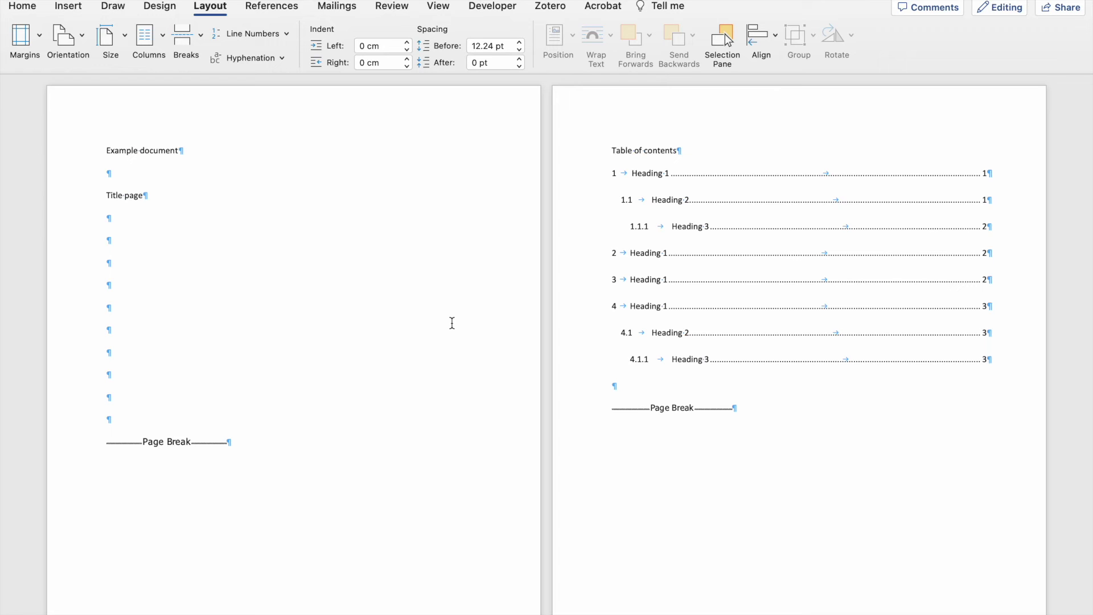
- Scroll through the chapters, then place the caret after the List of figures page break
{"action": "scroll", "coordinate": [452, 323], "scroll_direction": "down", "scroll_amount": 10}
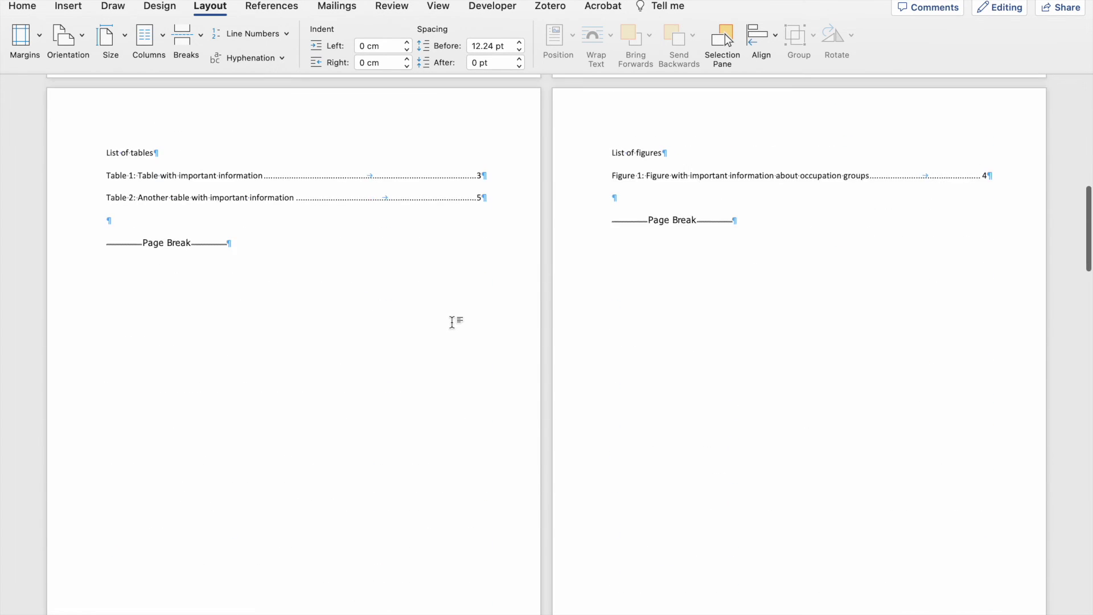
{"action": "scroll", "coordinate": [452, 322], "scroll_direction": "down", "scroll_amount": 10}
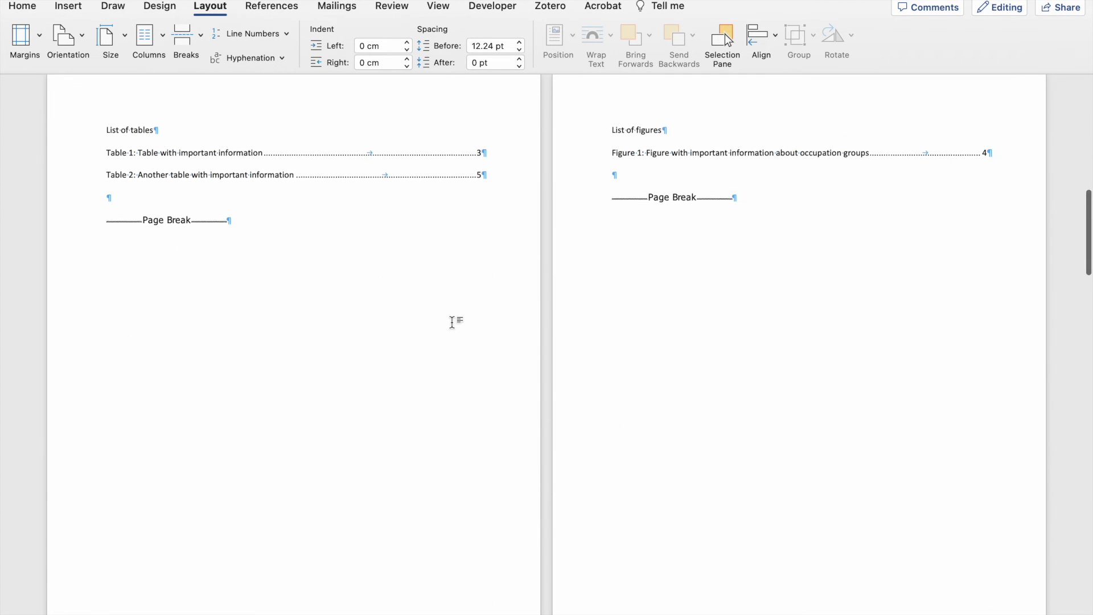
{"action": "scroll", "coordinate": [452, 323], "scroll_direction": "down", "scroll_amount": 1}
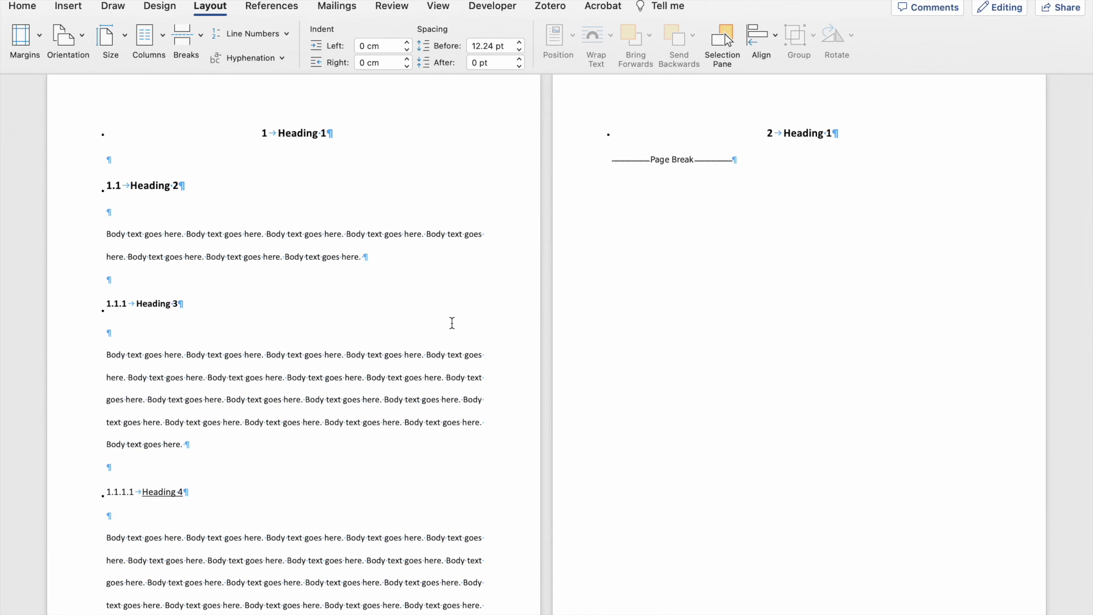
{"action": "scroll", "coordinate": [452, 323], "scroll_direction": "down", "scroll_amount": 3}
{"action": "scroll", "coordinate": [452, 323], "scroll_direction": "up", "scroll_amount": 1}
{"action": "scroll", "coordinate": [452, 323], "scroll_direction": "down", "scroll_amount": 1}
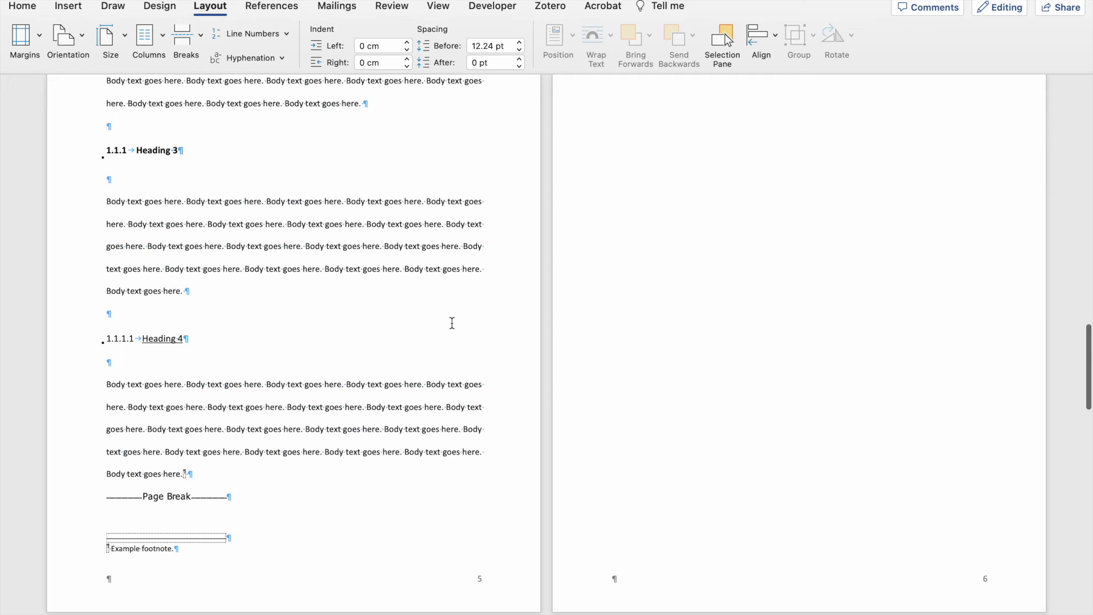
{"action": "scroll", "coordinate": [556, 307], "scroll_direction": "up", "scroll_amount": 15}
{"action": "left_click", "coordinate": [746, 205]}
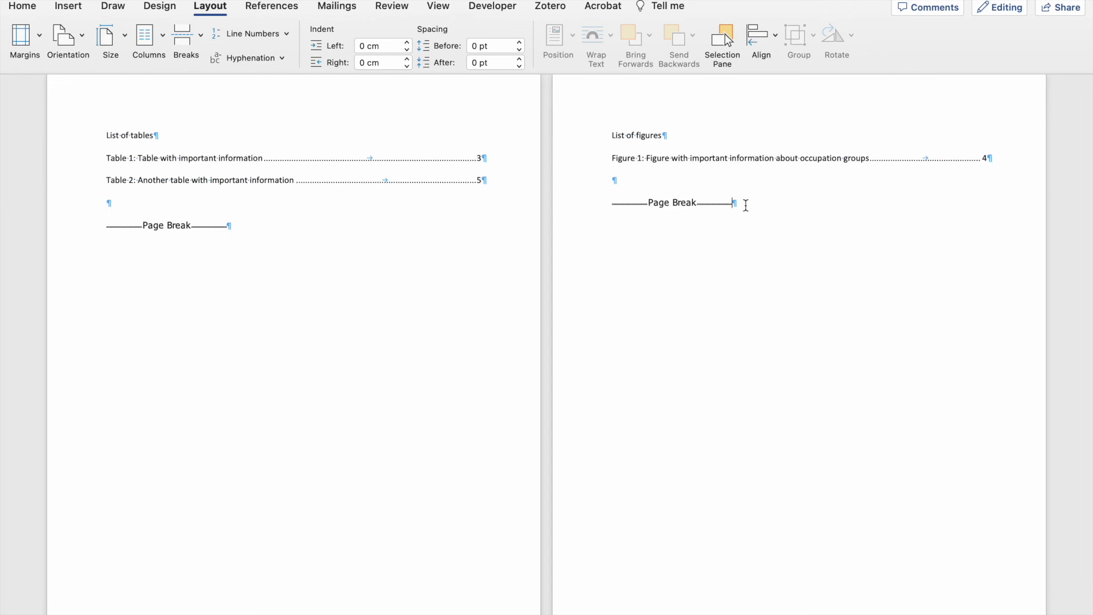
{"action": "left_click", "coordinate": [199, 37]}
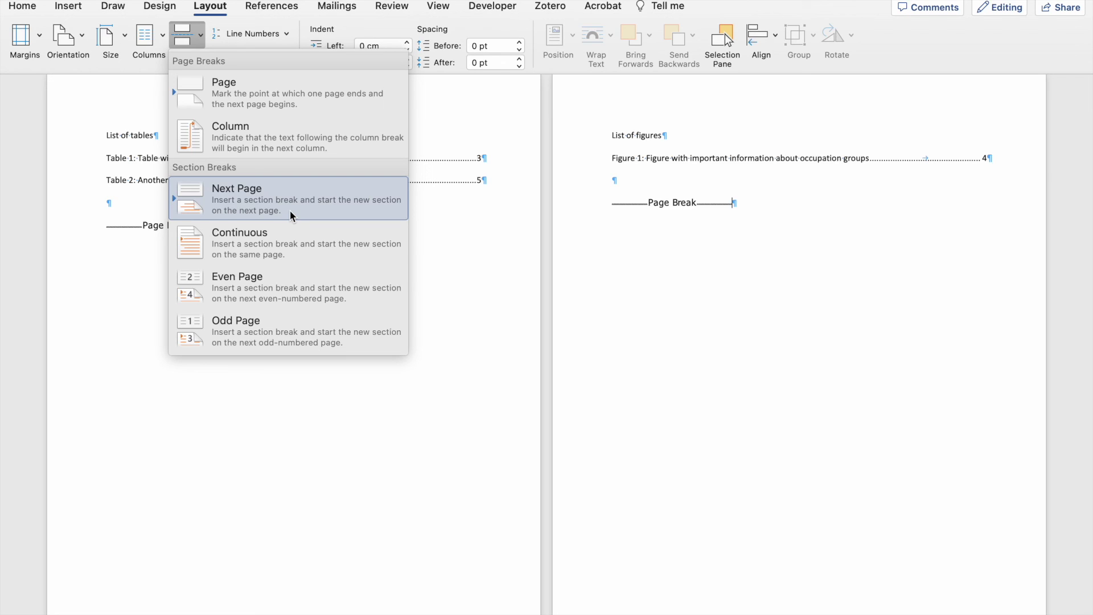
- Insert a Next Page section break after the List of figures page break
{"action": "left_click", "coordinate": [290, 212]}
{"action": "scroll", "coordinate": [513, 285], "scroll_direction": "up", "scroll_amount": 5}
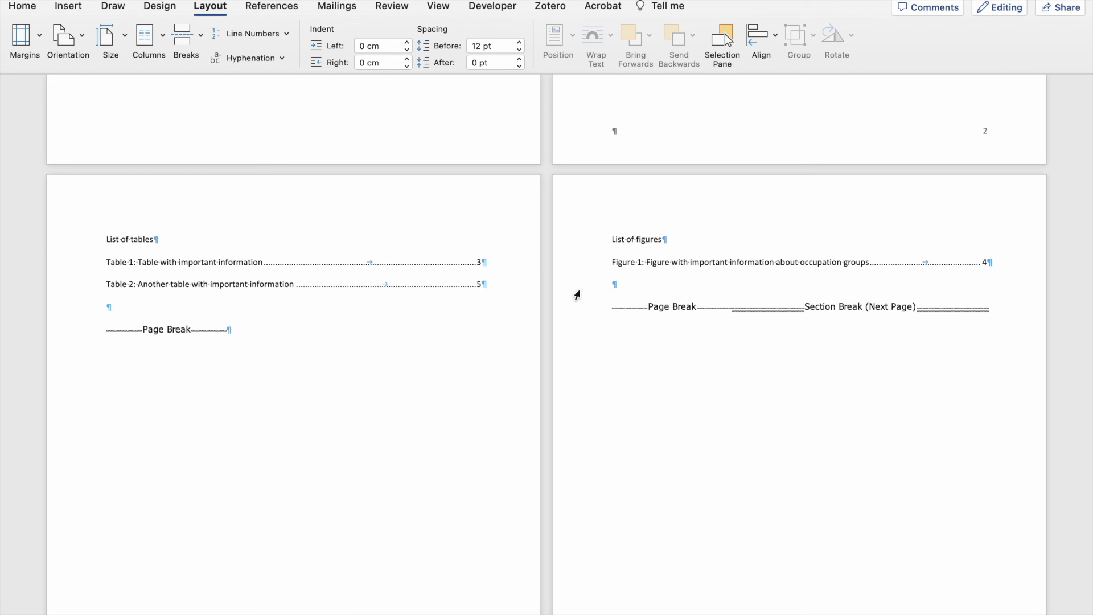
- Check the new section, then turn Show/Hide ¶ off on the Home tab
{"action": "scroll", "coordinate": [576, 295], "scroll_direction": "down", "scroll_amount": 10}
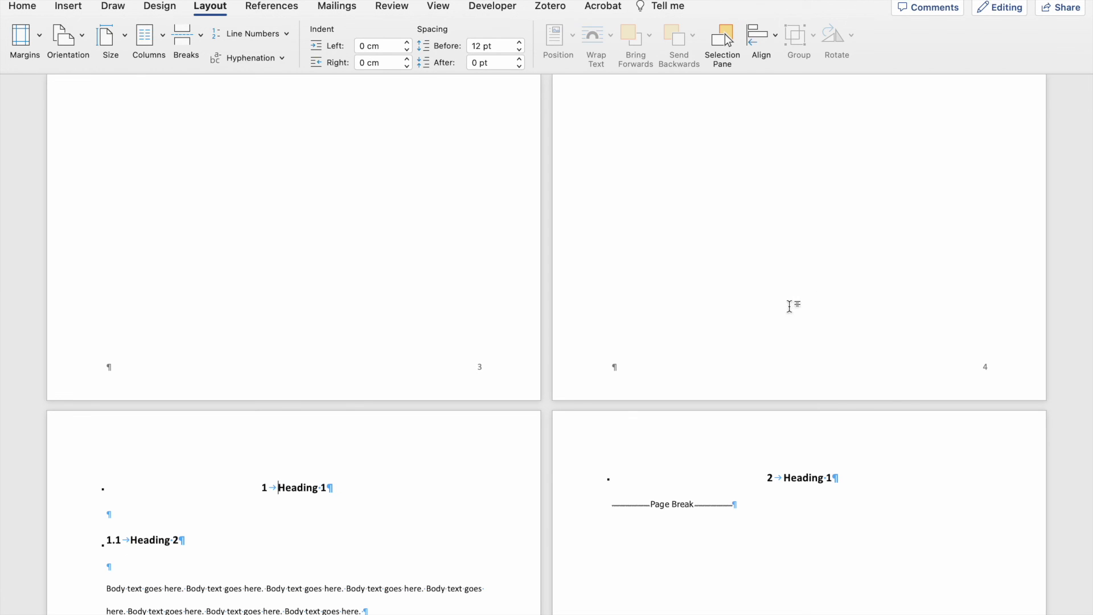
{"action": "scroll", "coordinate": [546, 372], "scroll_direction": "down", "scroll_amount": 10}
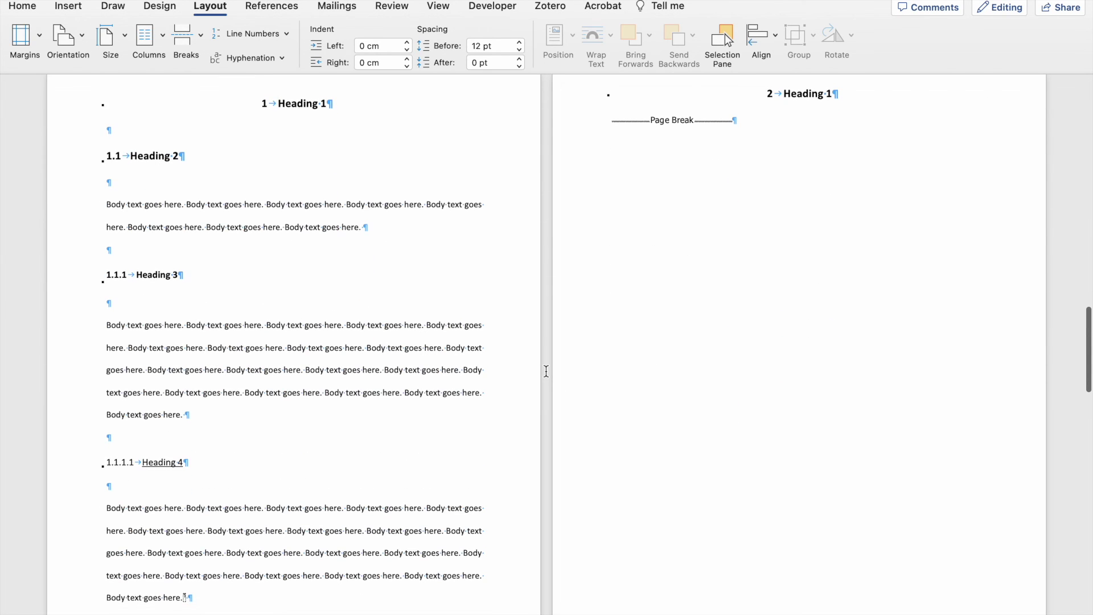
{"action": "scroll", "coordinate": [543, 371], "scroll_direction": "down", "scroll_amount": 2}
{"action": "scroll", "coordinate": [453, 390], "scroll_direction": "up", "scroll_amount": 1}
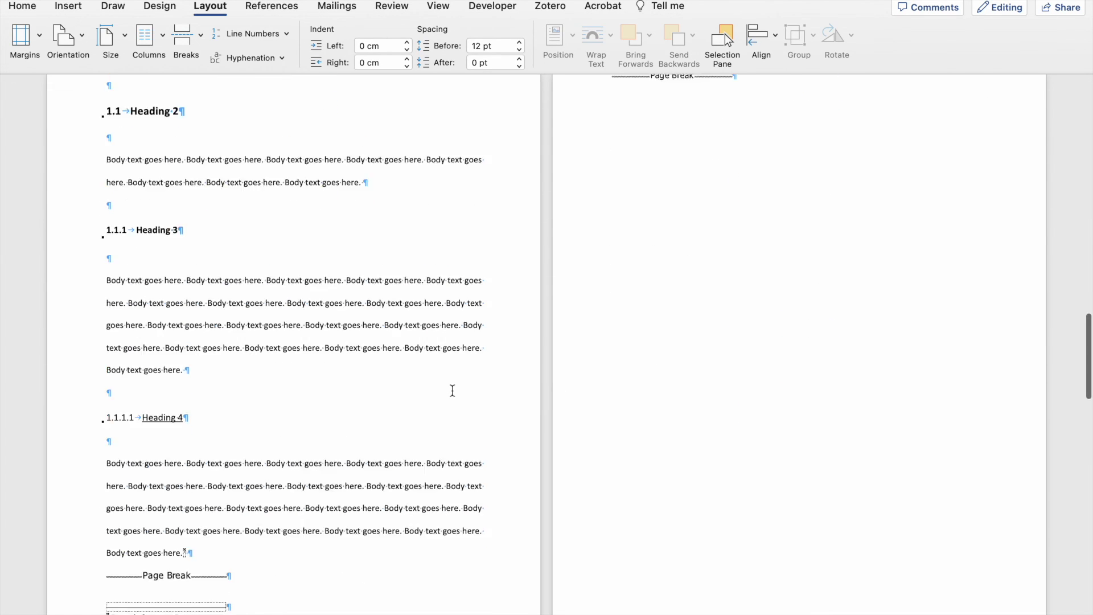
{"action": "scroll", "coordinate": [452, 390], "scroll_direction": "up", "scroll_amount": 15}
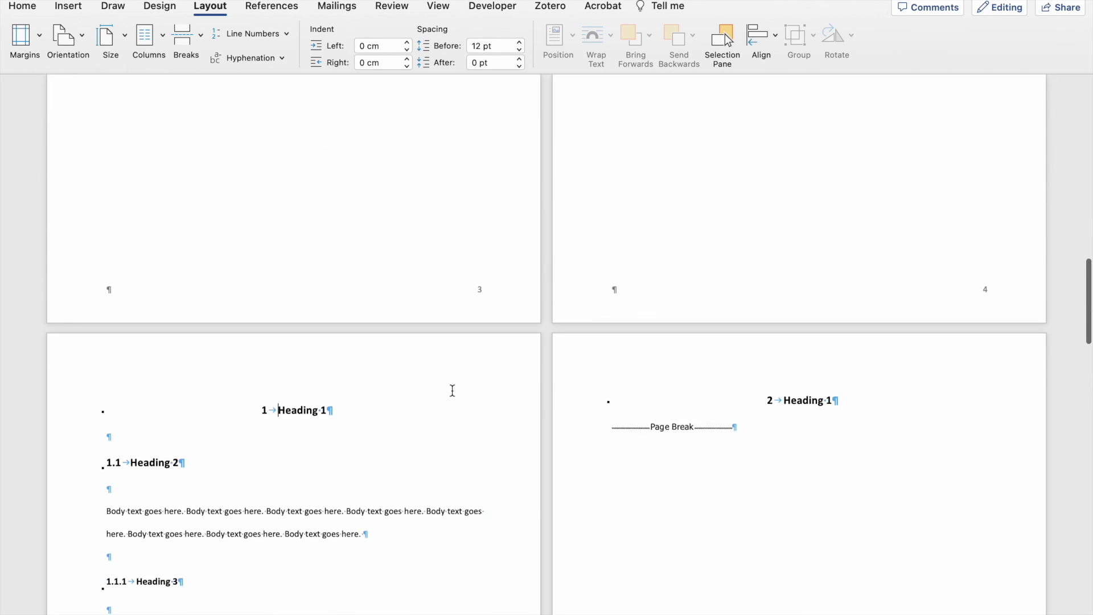
{"action": "left_click", "coordinate": [23, 7]}
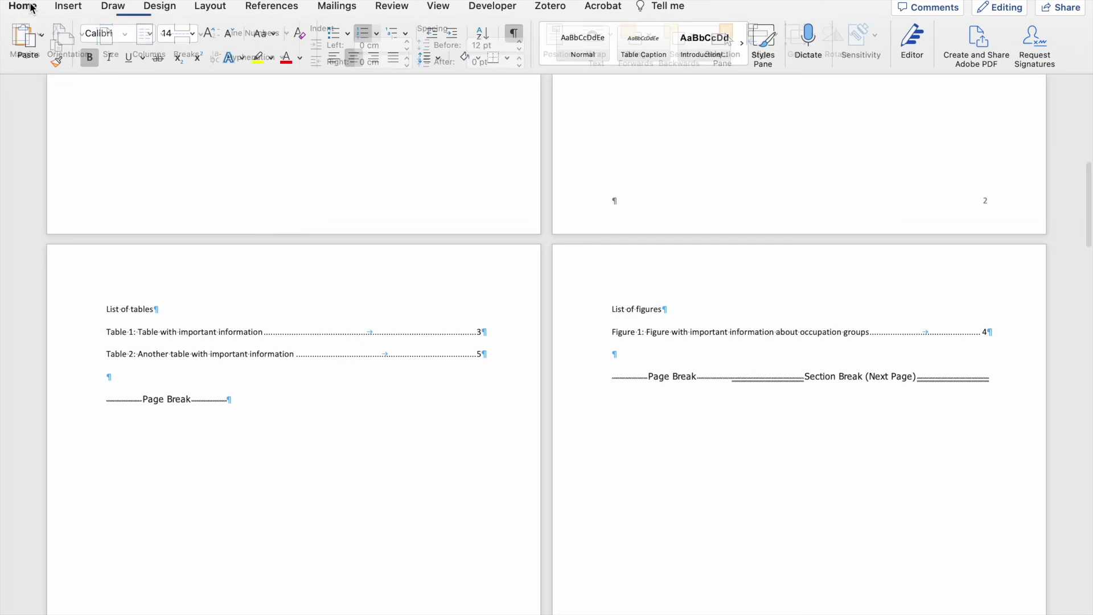
{"action": "left_click", "coordinate": [511, 35]}
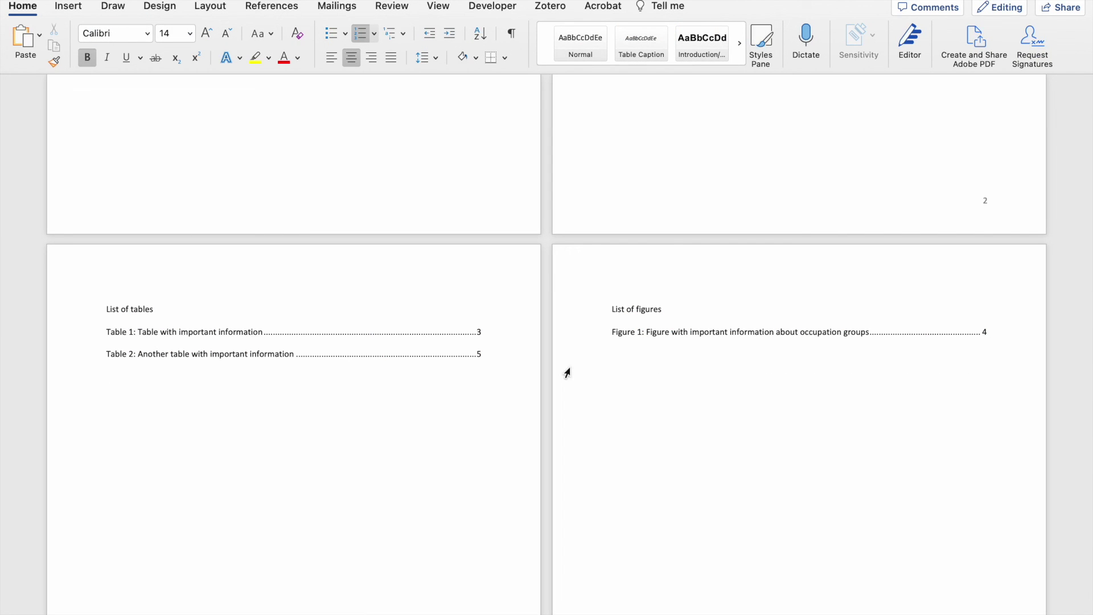